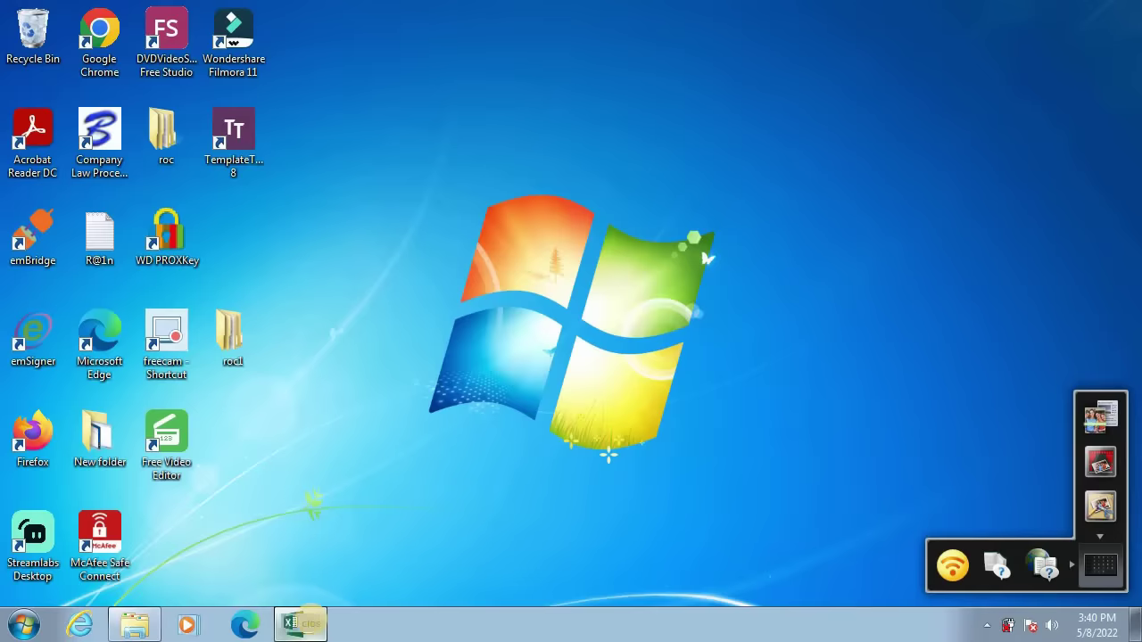
# Open the closureofcompany workbook in Excel from the taskbar
pyautogui.click(308, 625)
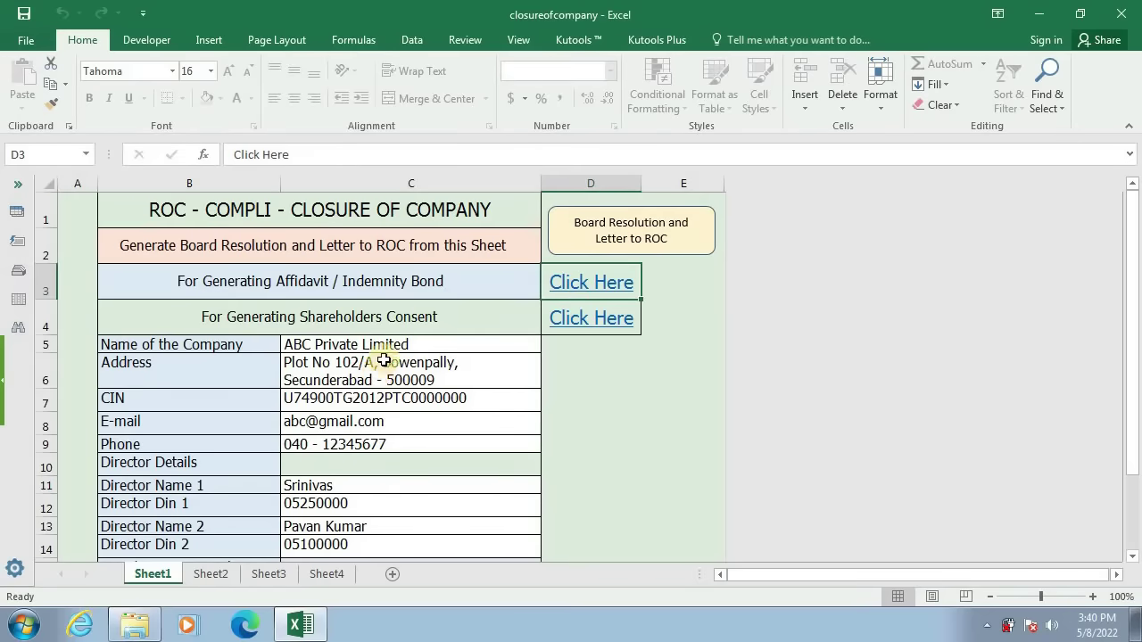
pyautogui.click(386, 347)
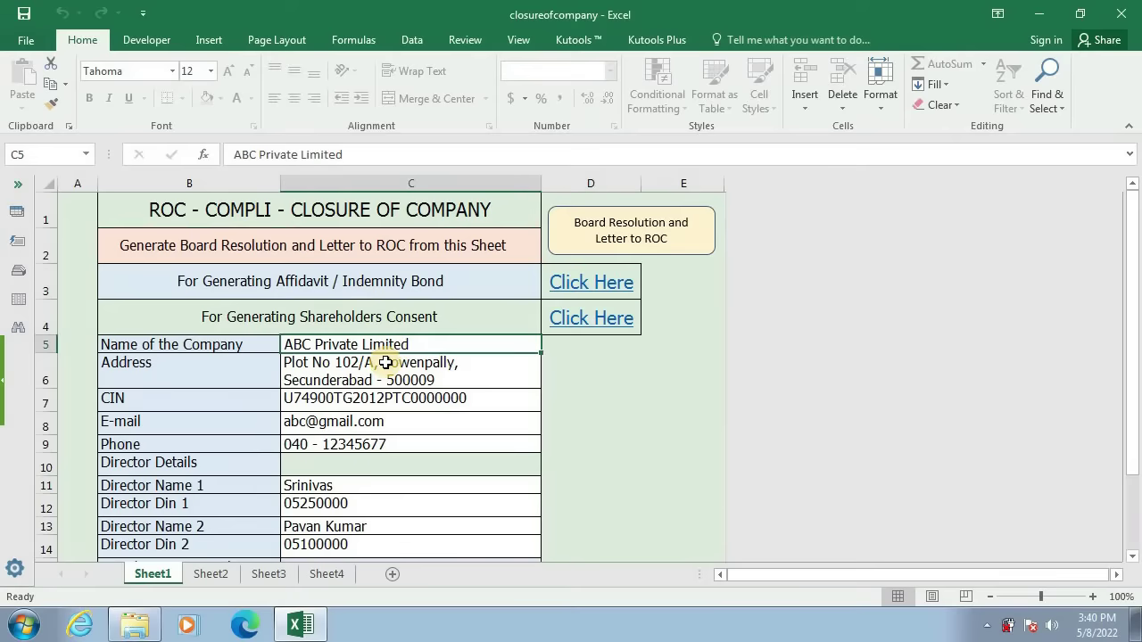
pyautogui.click(386, 363)
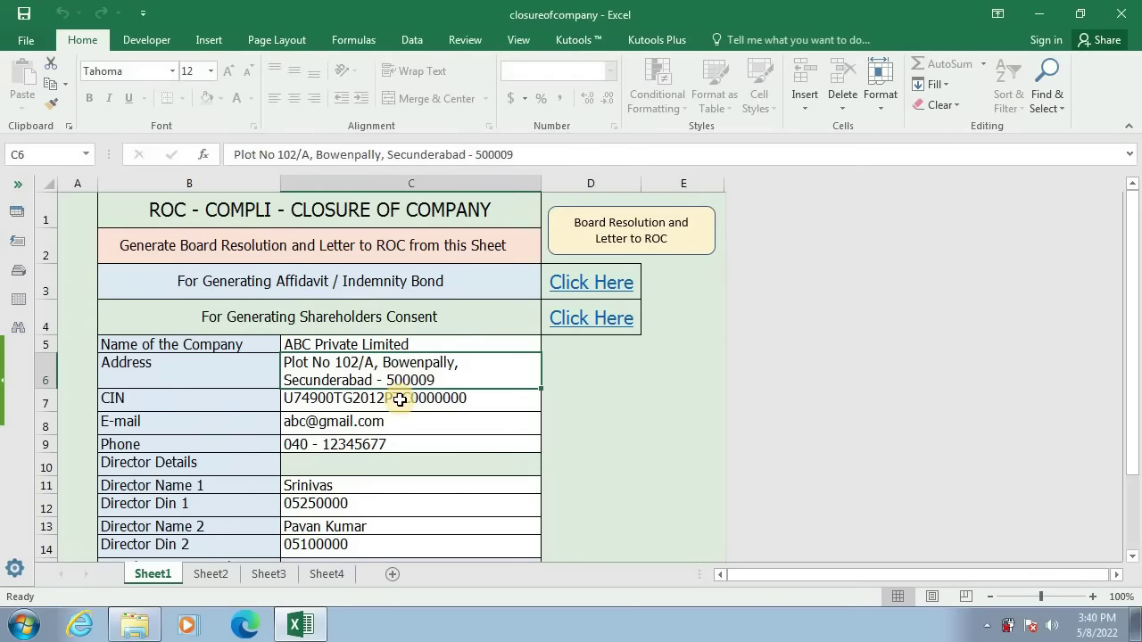
pyautogui.click(400, 400)
pyautogui.press('Down')
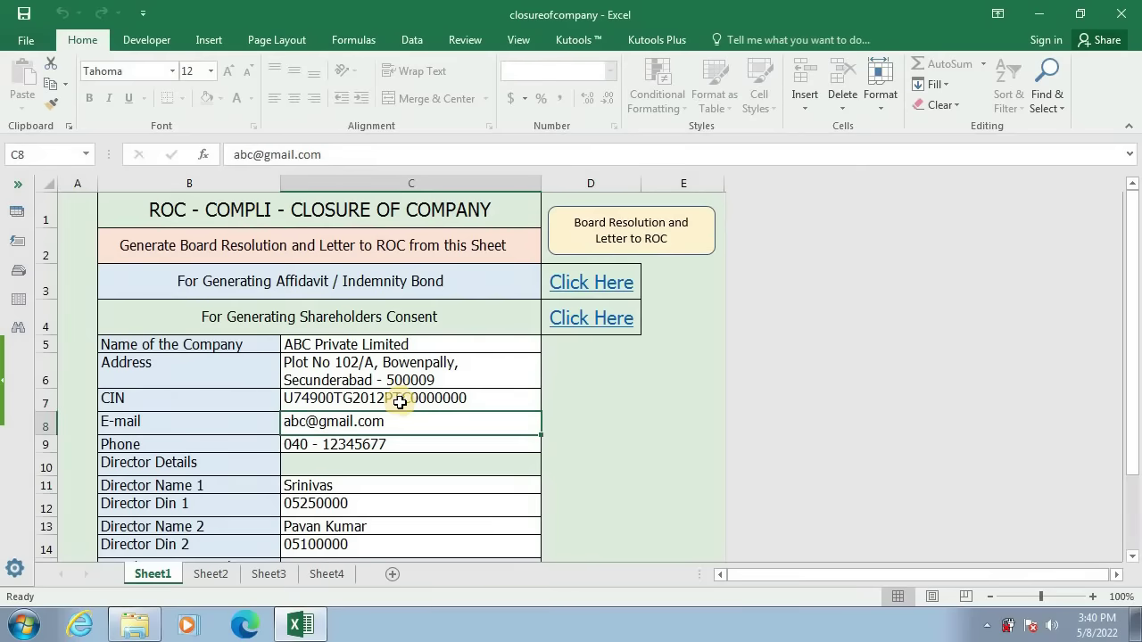
pyautogui.click(407, 437)
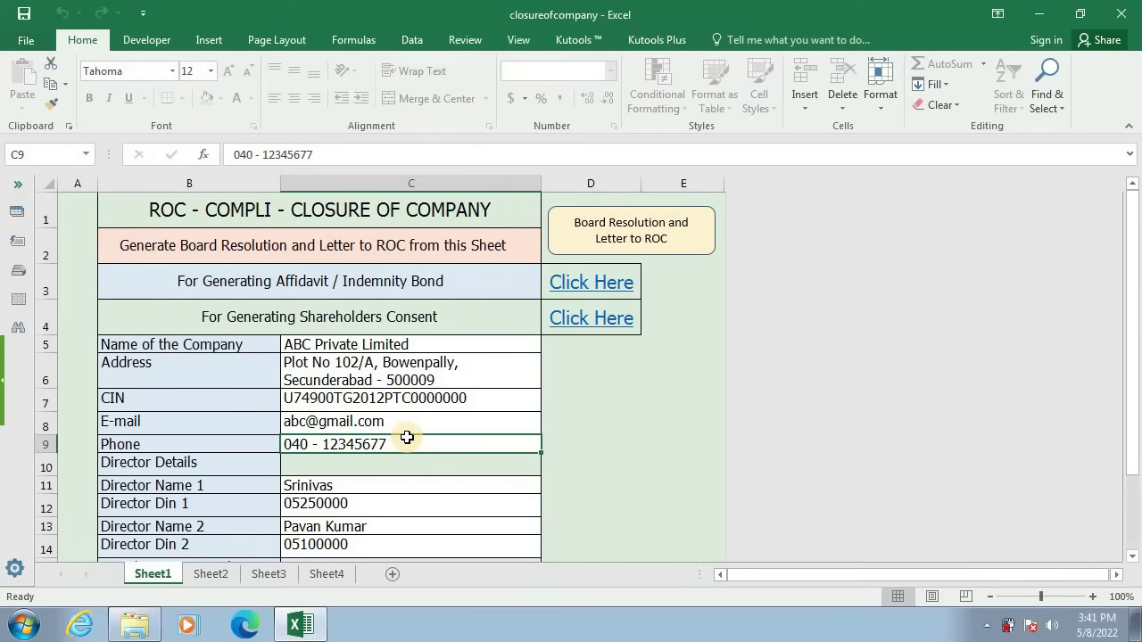
pyautogui.scroll(-1, 407, 437)
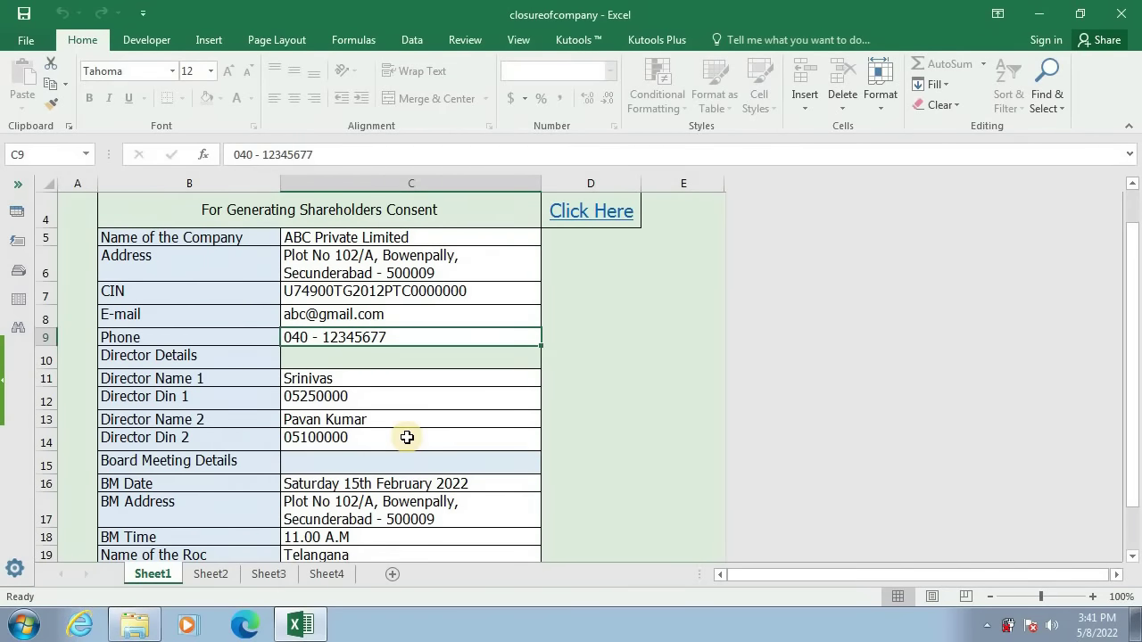
pyautogui.scroll(-1, 396, 402)
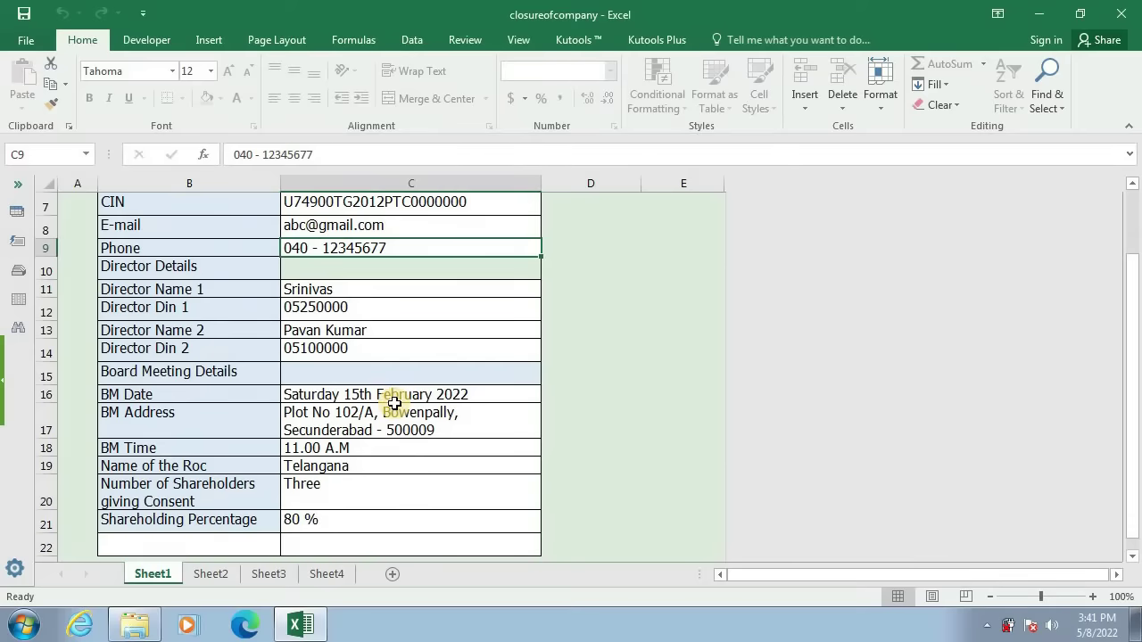
pyautogui.click(398, 393)
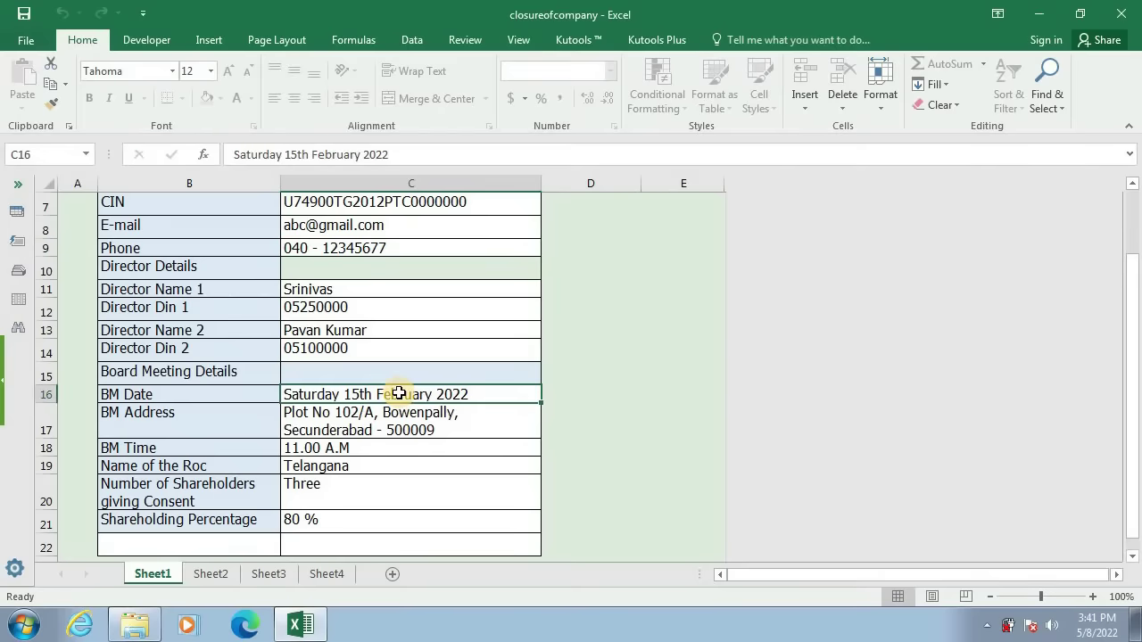
pyautogui.click(394, 426)
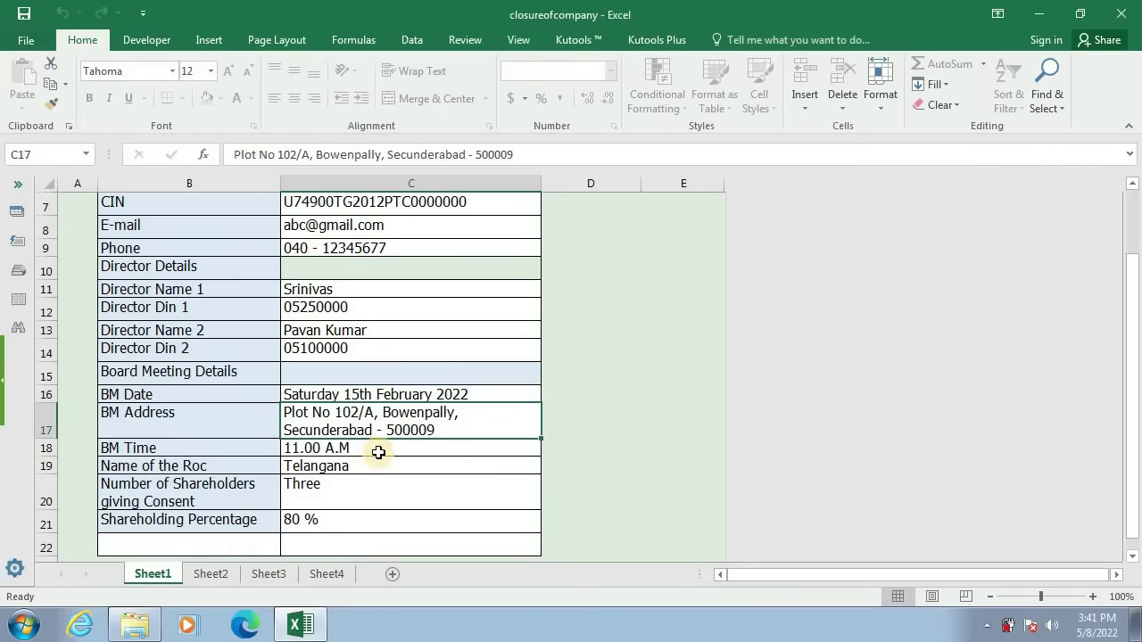
pyautogui.click(378, 451)
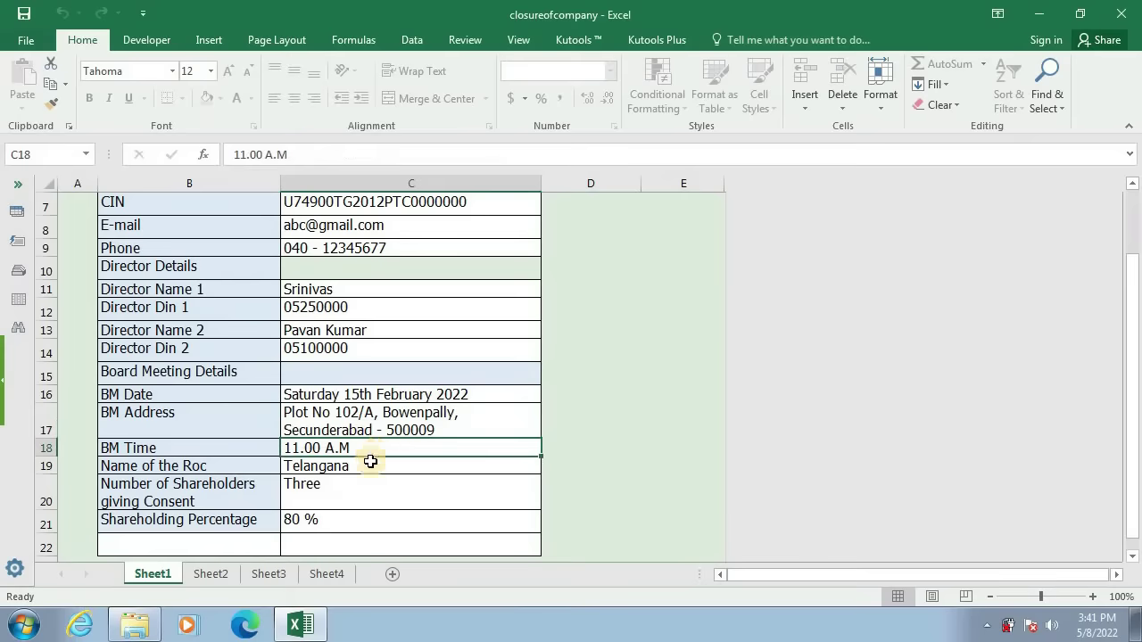
pyautogui.click(370, 461)
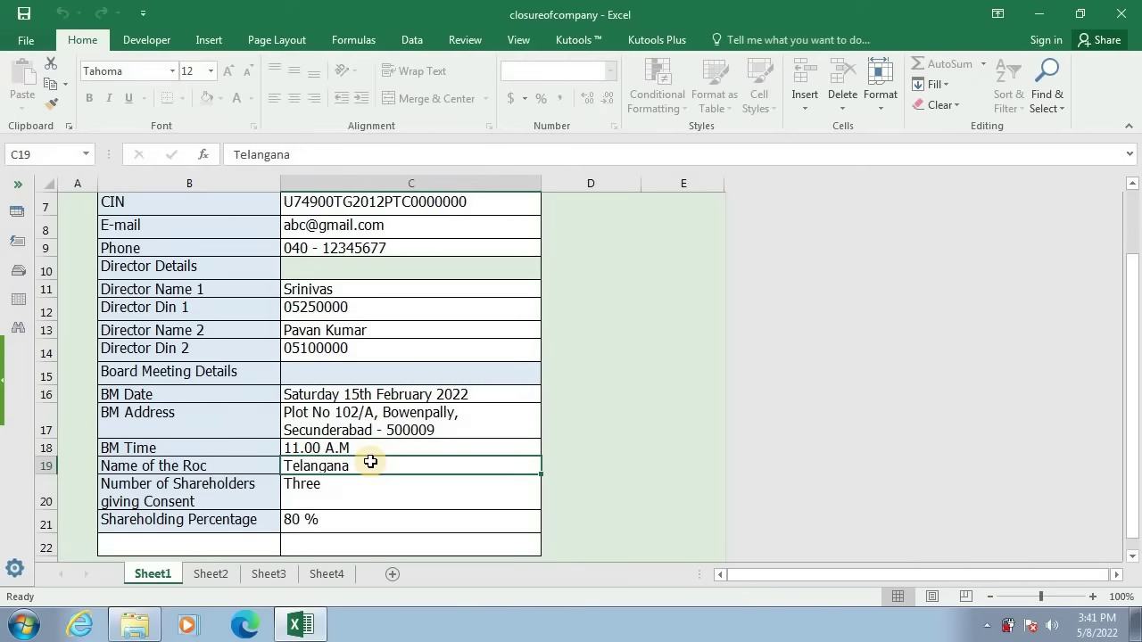
pyautogui.scroll(-1, 371, 462)
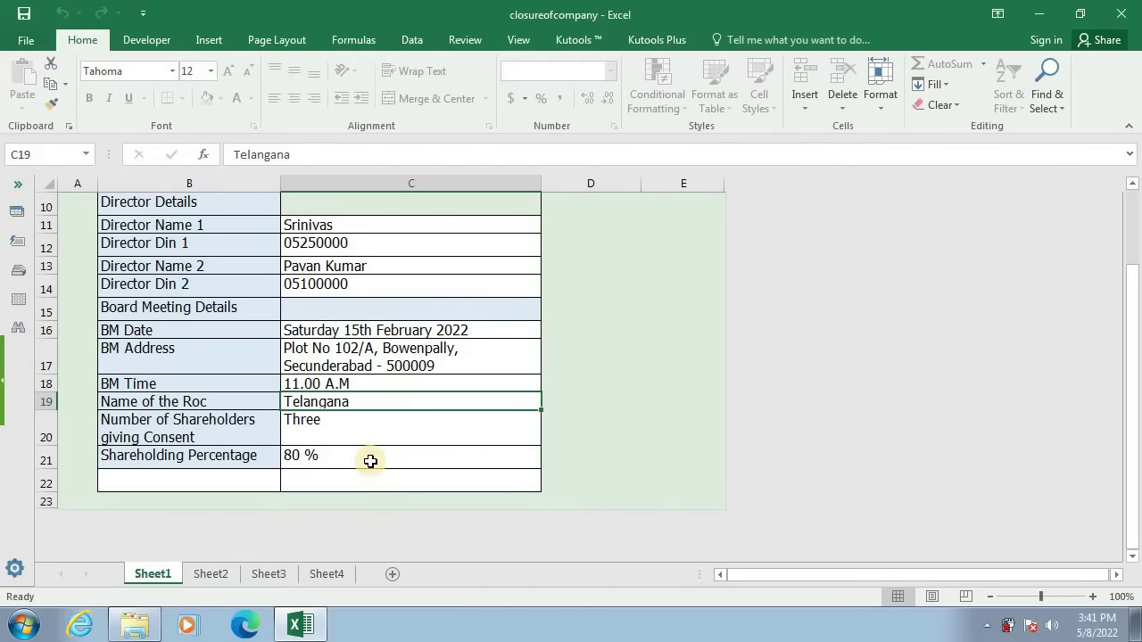
pyautogui.scroll(3, 370, 462)
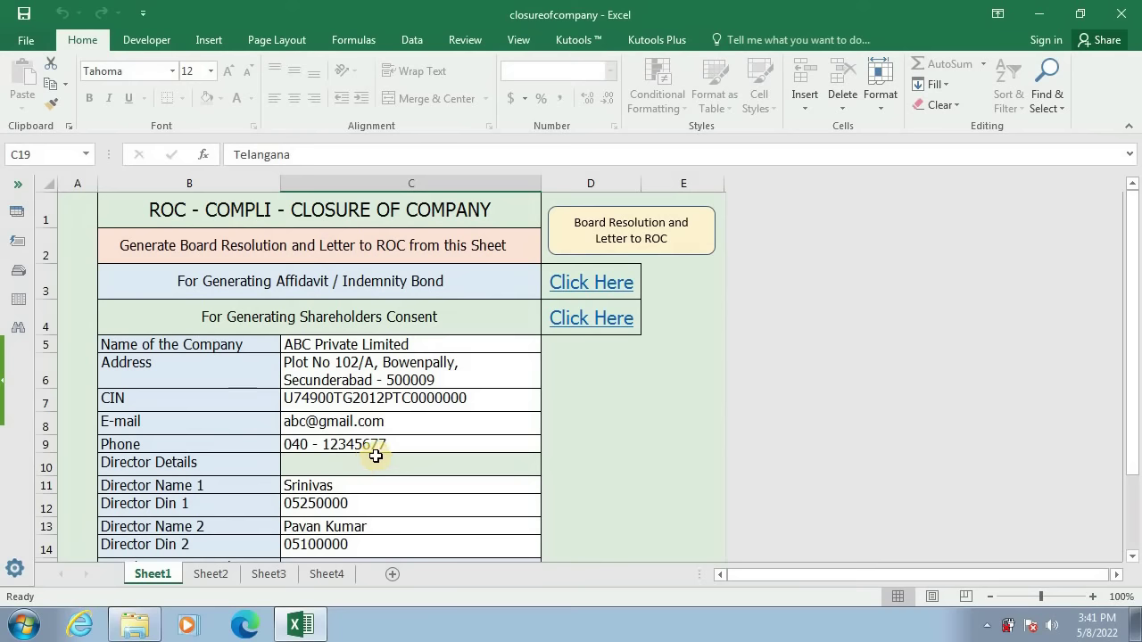
# Generate the board resolution and ROC letter in Word with the macro button, keeping the document open
pyautogui.click(614, 223)
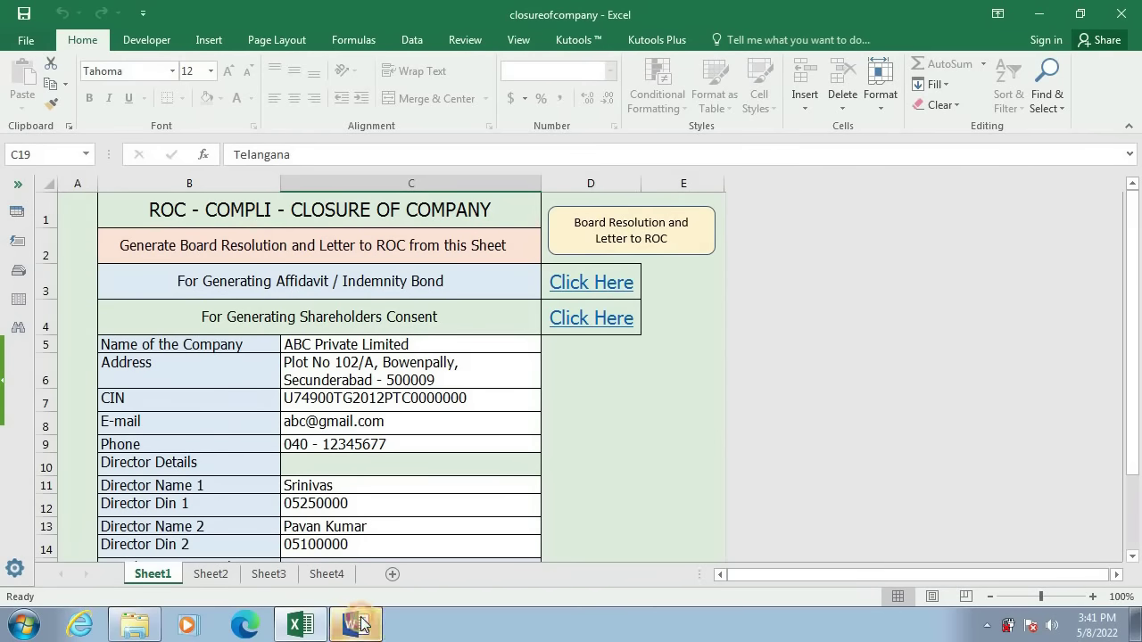
pyautogui.click(357, 624)
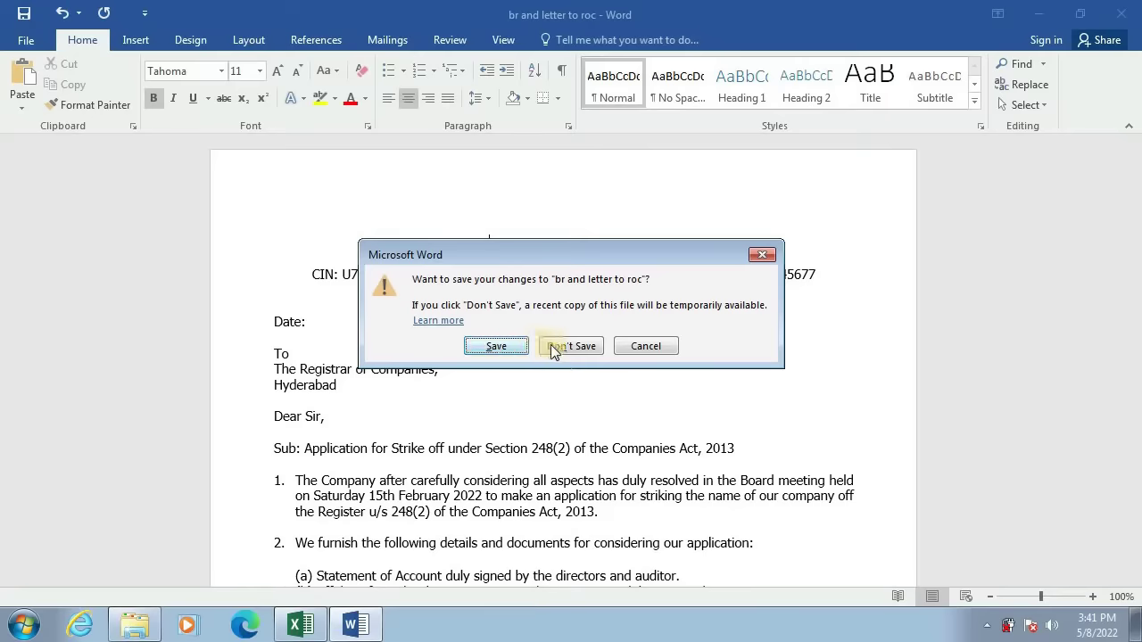
pyautogui.click(645, 348)
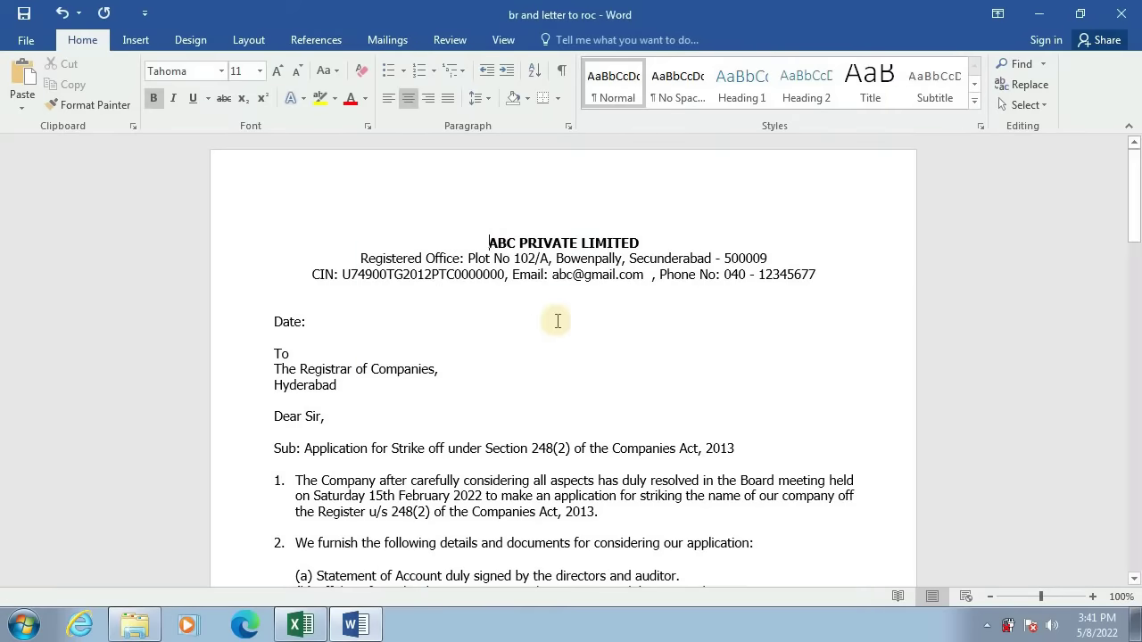
# Save the document to the Desktop as 'br and letter to roc' and close Word
pyautogui.click(26, 40)
pyautogui.click(52, 215)
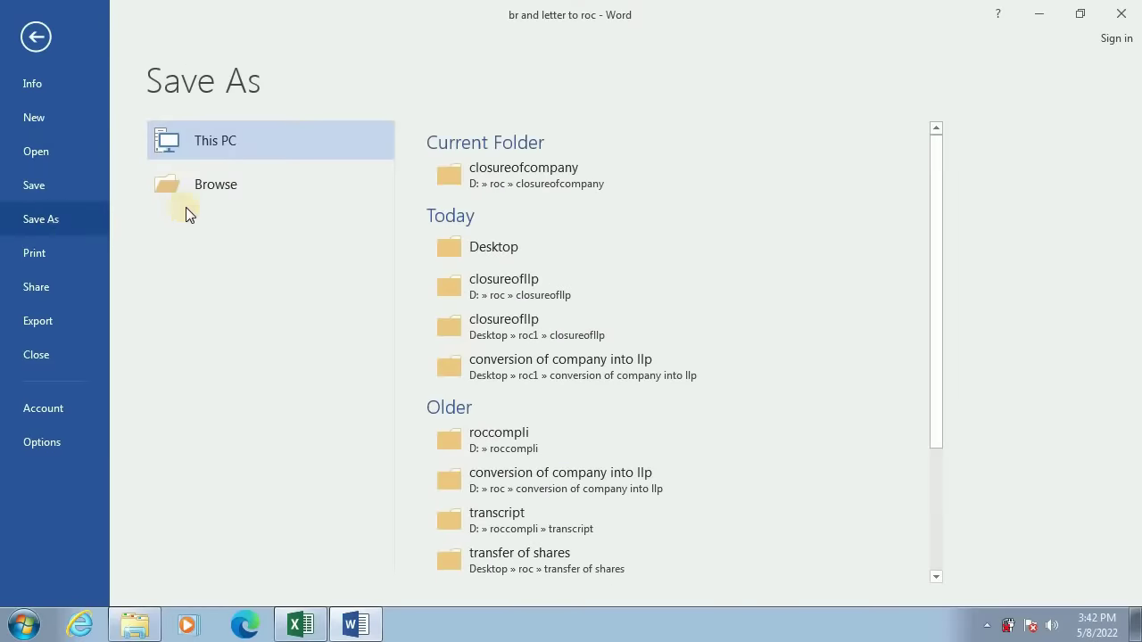
pyautogui.click(206, 193)
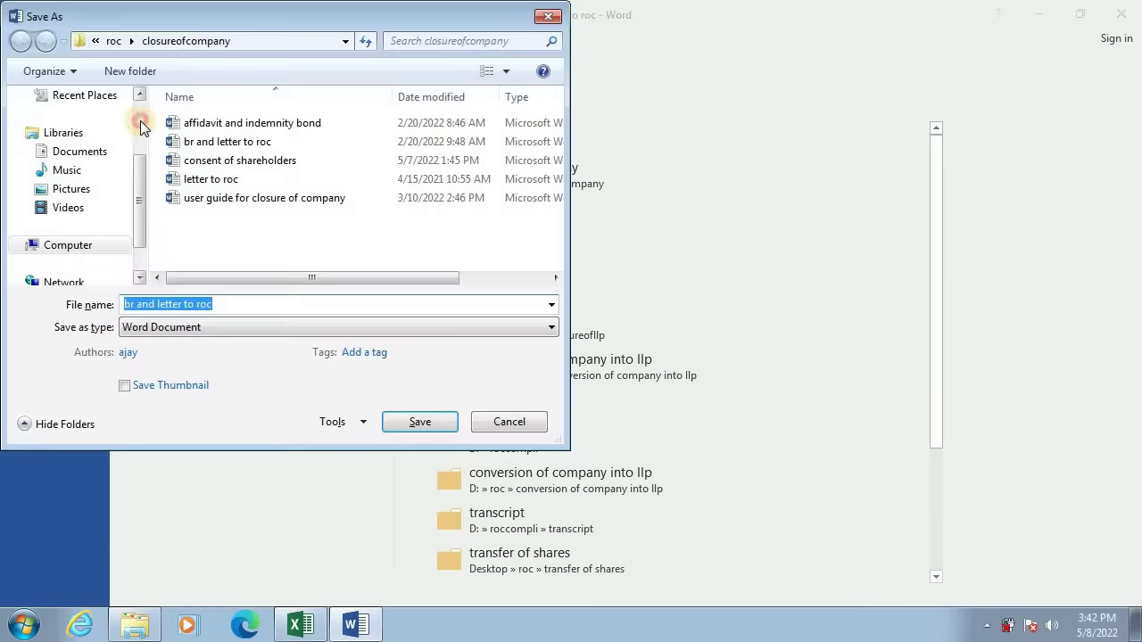
pyautogui.scroll(2, 140, 121)
pyautogui.click(77, 158)
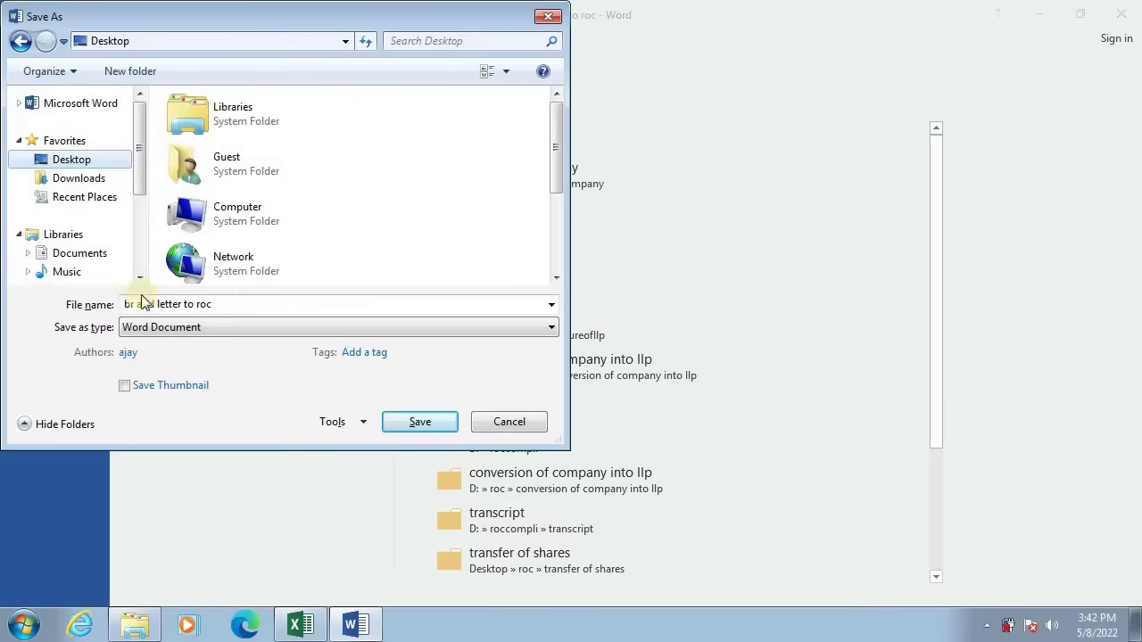
pyautogui.click(400, 423)
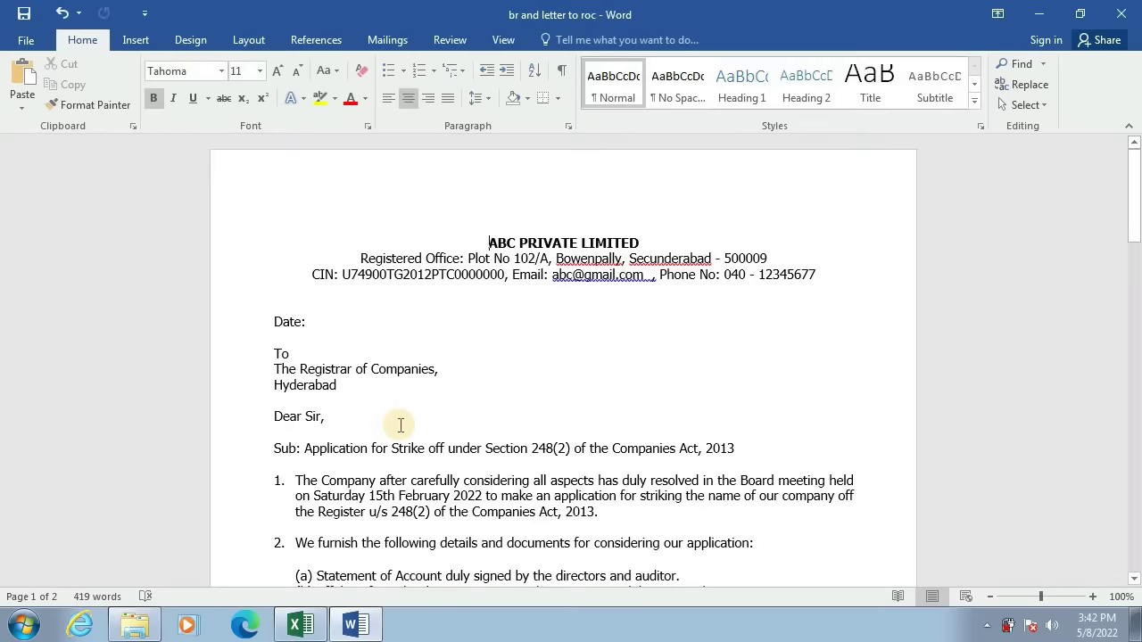
pyautogui.click(1123, 16)
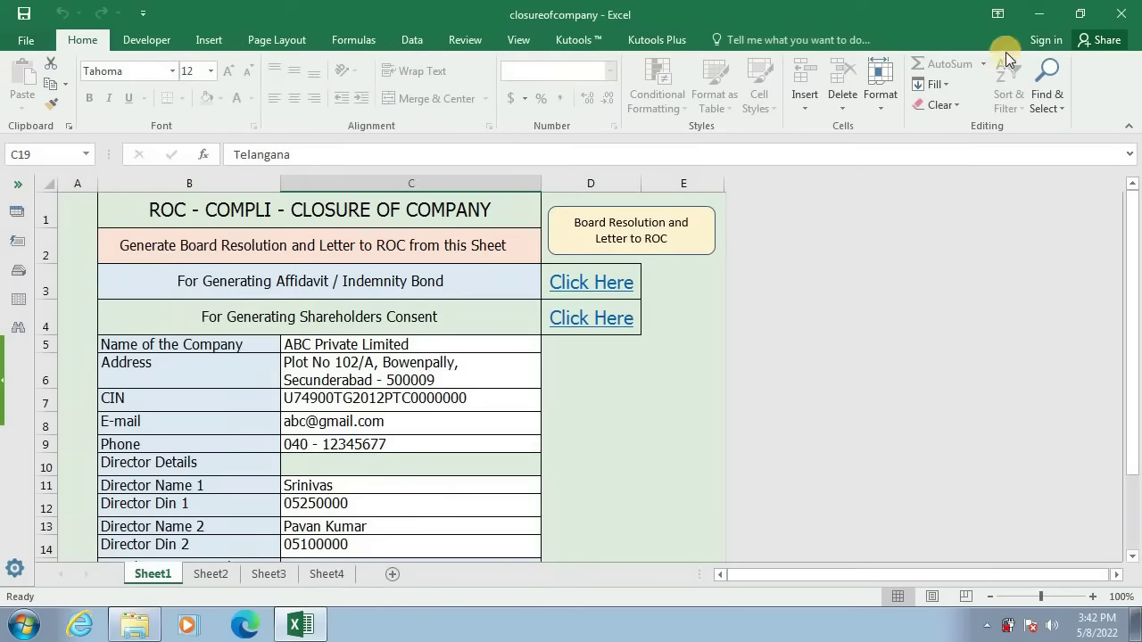
# Reopen 'br and letter to roc' from the desktop, review both pages, then close Word
pyautogui.click(1041, 14)
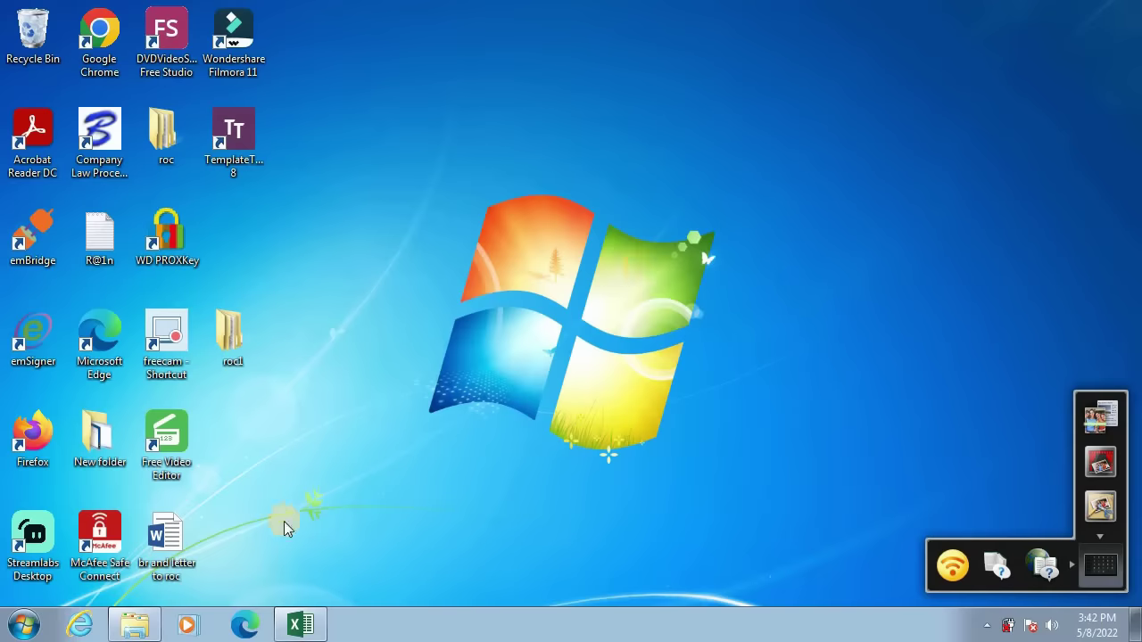
pyautogui.doubleClick(178, 538)
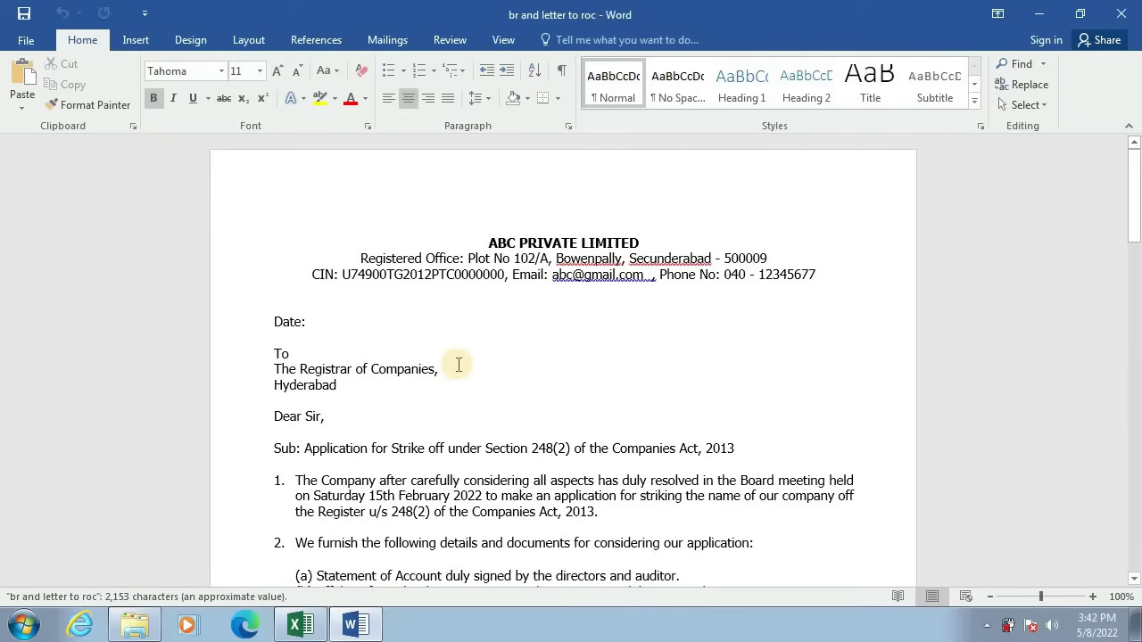
pyautogui.scroll(-5, 458, 365)
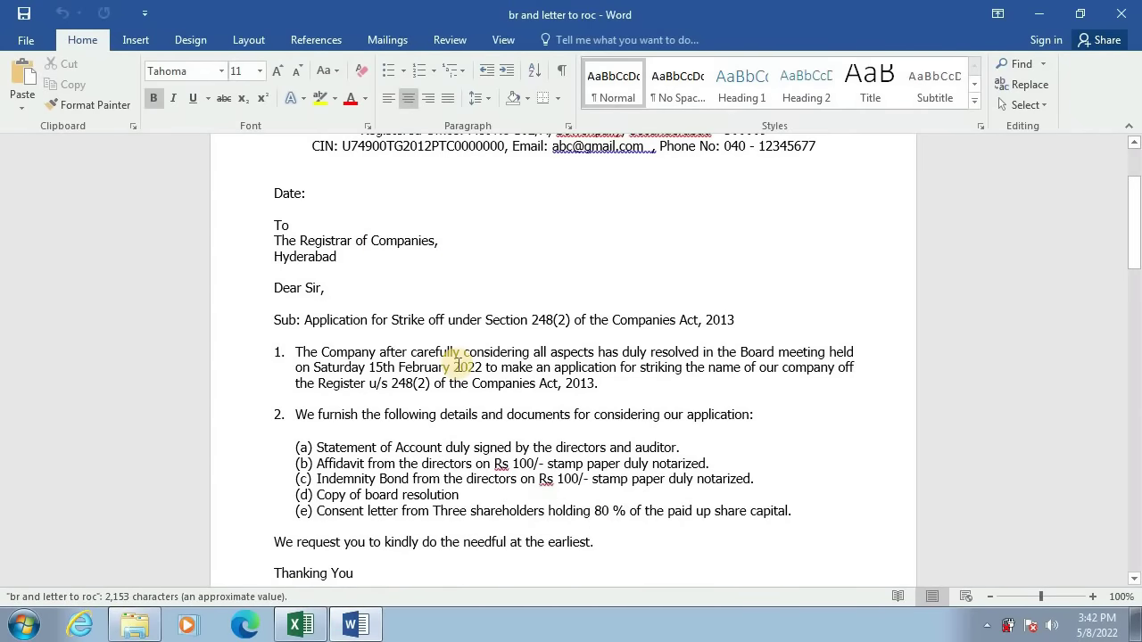
pyautogui.scroll(-8, 458, 365)
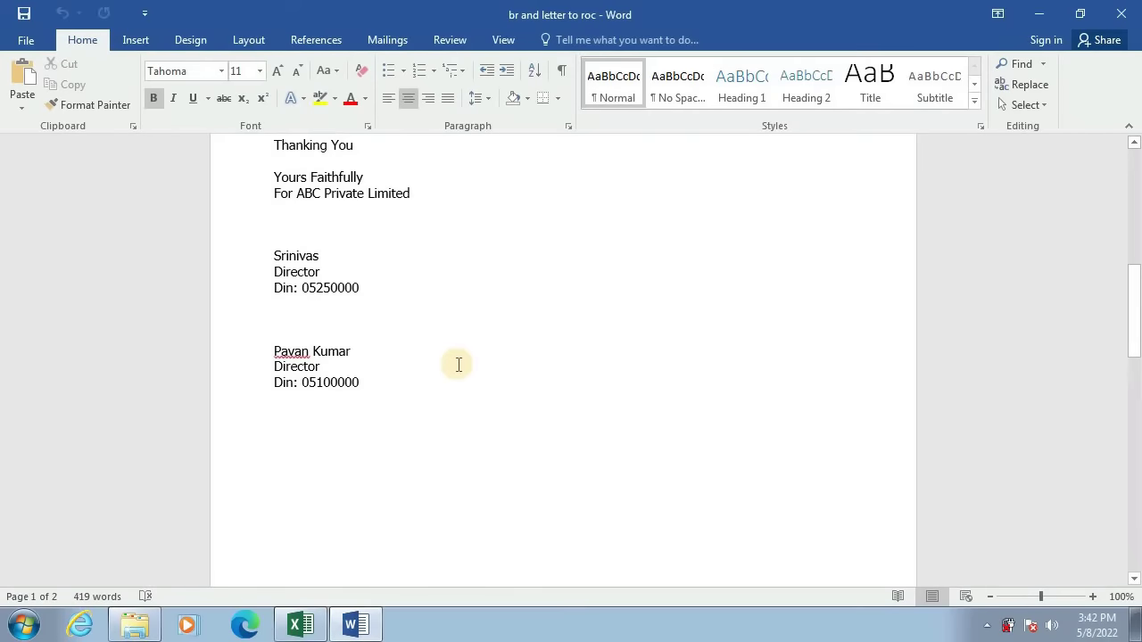
pyautogui.scroll(-5, 458, 365)
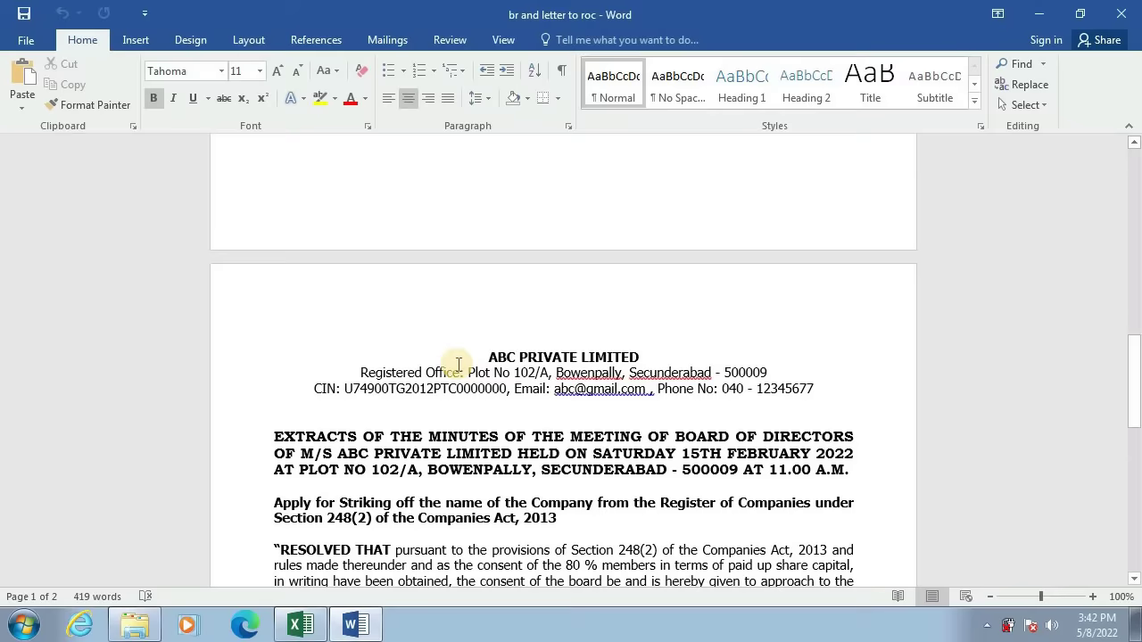
pyautogui.scroll(-3, 458, 365)
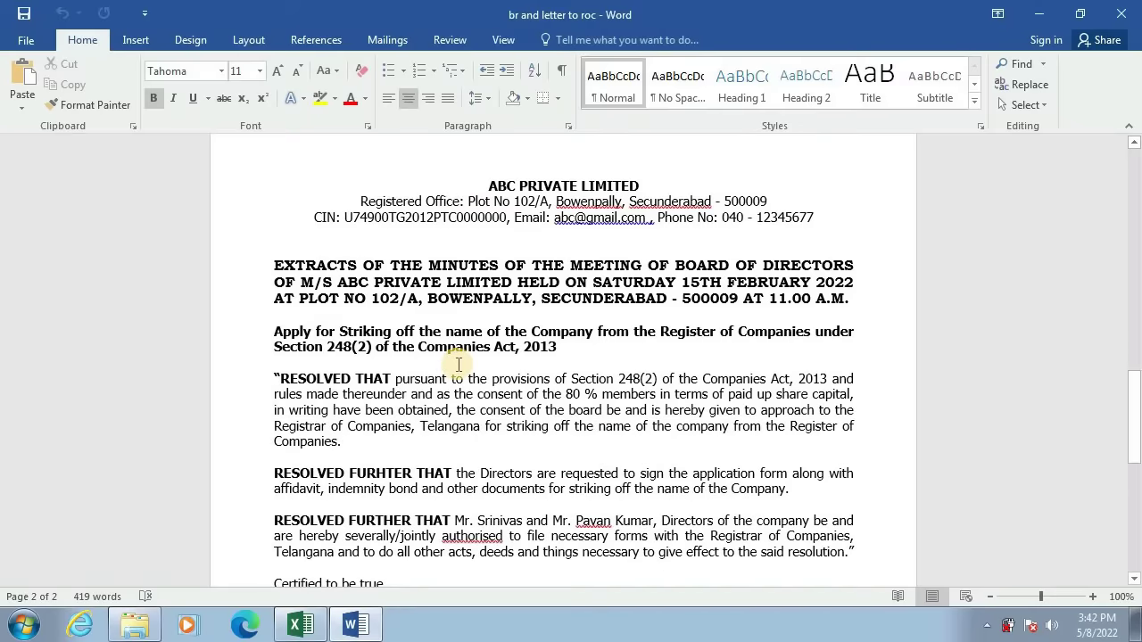
pyautogui.scroll(-10, 457, 365)
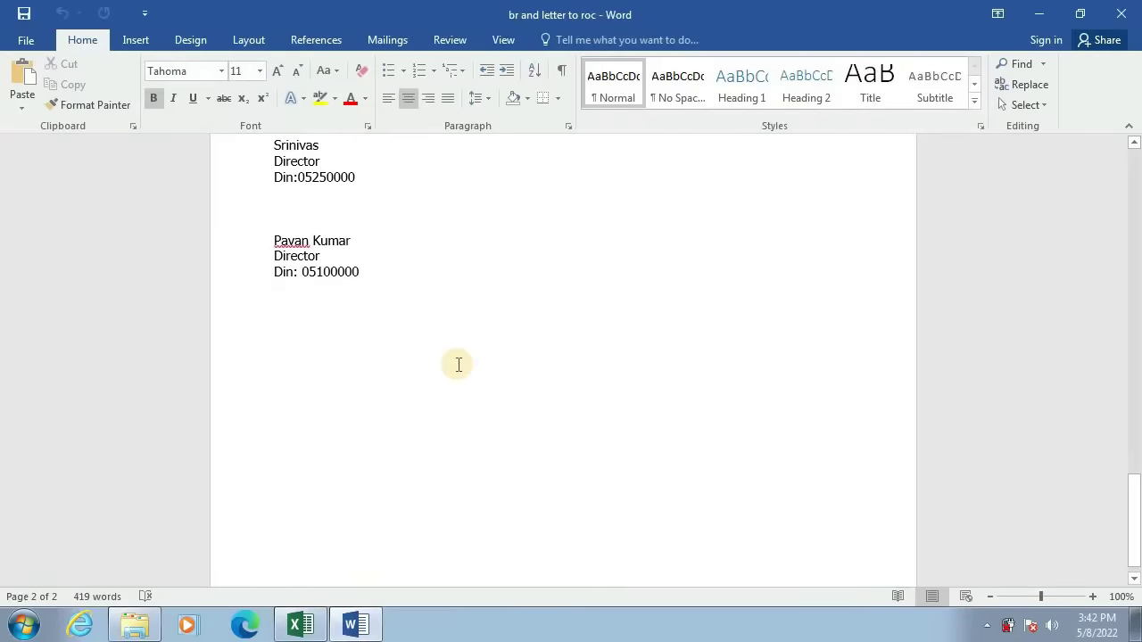
pyautogui.click(1121, 13)
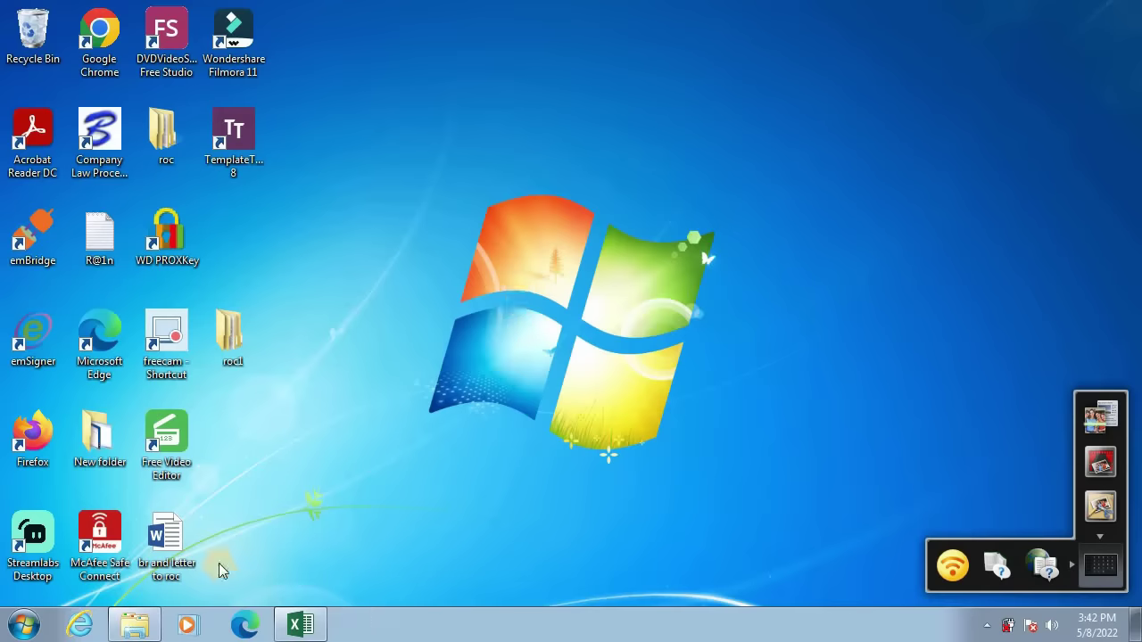
# Restore the closureofcompany workbook and open the Affidavit/Indemnity Bond generator sheet
pyautogui.click(302, 626)
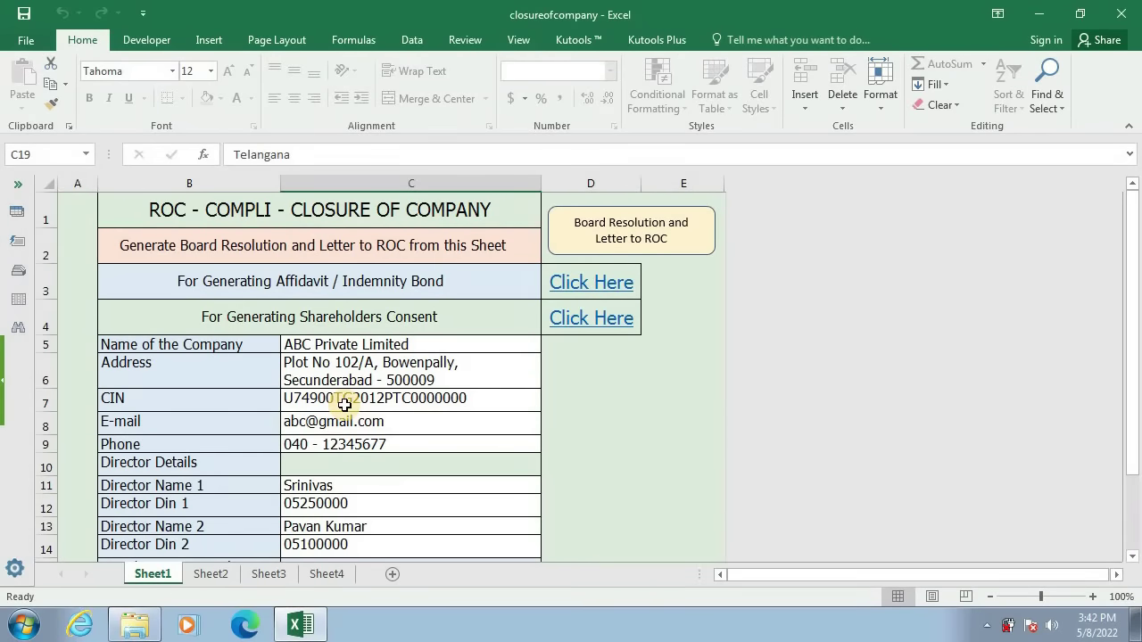
pyautogui.click(592, 287)
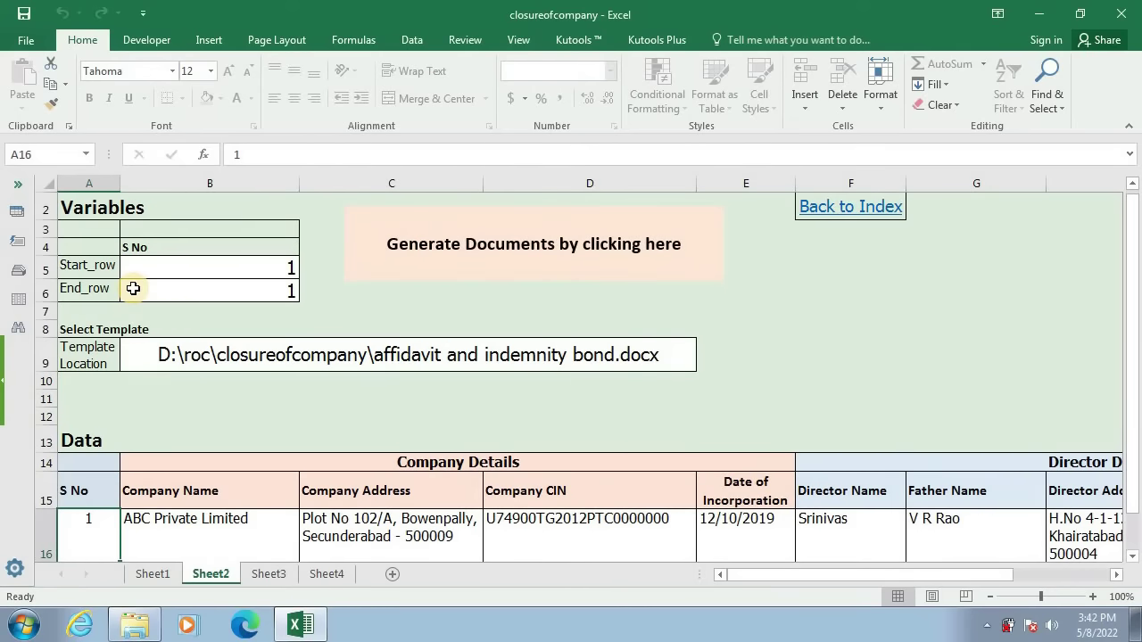
pyautogui.scroll(1, 133, 288)
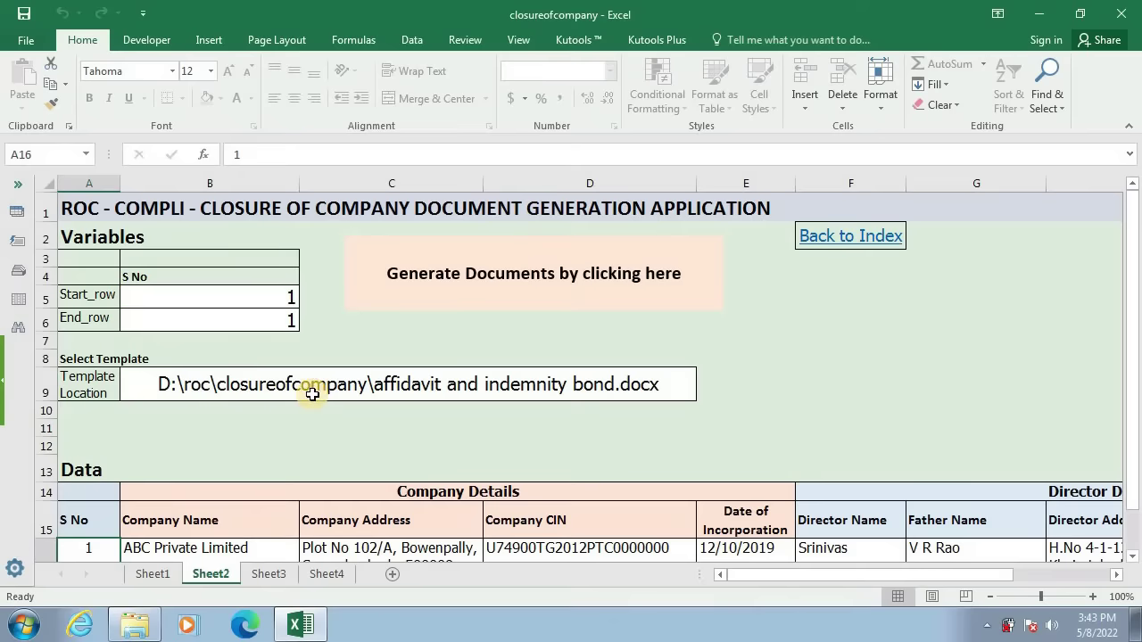
pyautogui.scroll(-1, 313, 393)
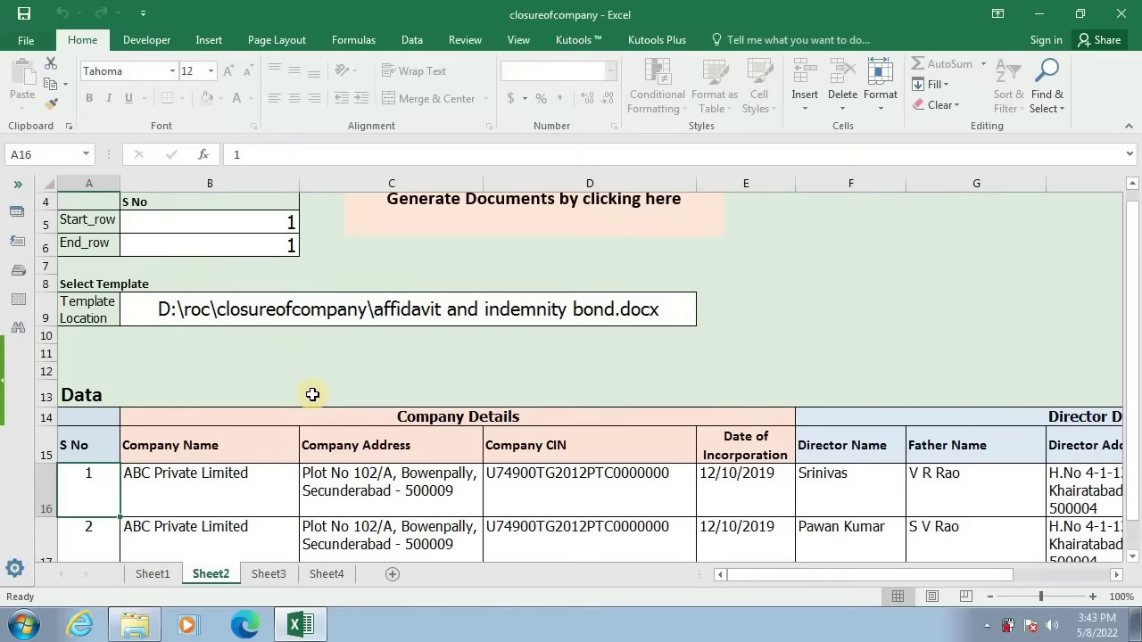
# Check row 16's company name, address, CIN, incorporation date, director name, father's name and address
pyautogui.click(220, 493)
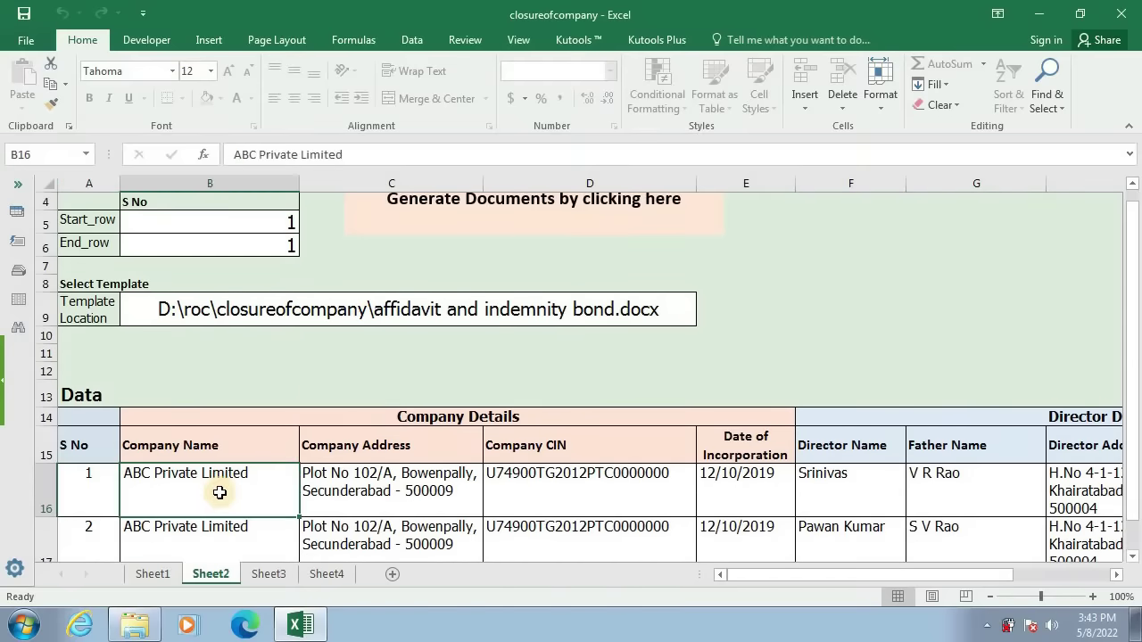
pyautogui.click(397, 495)
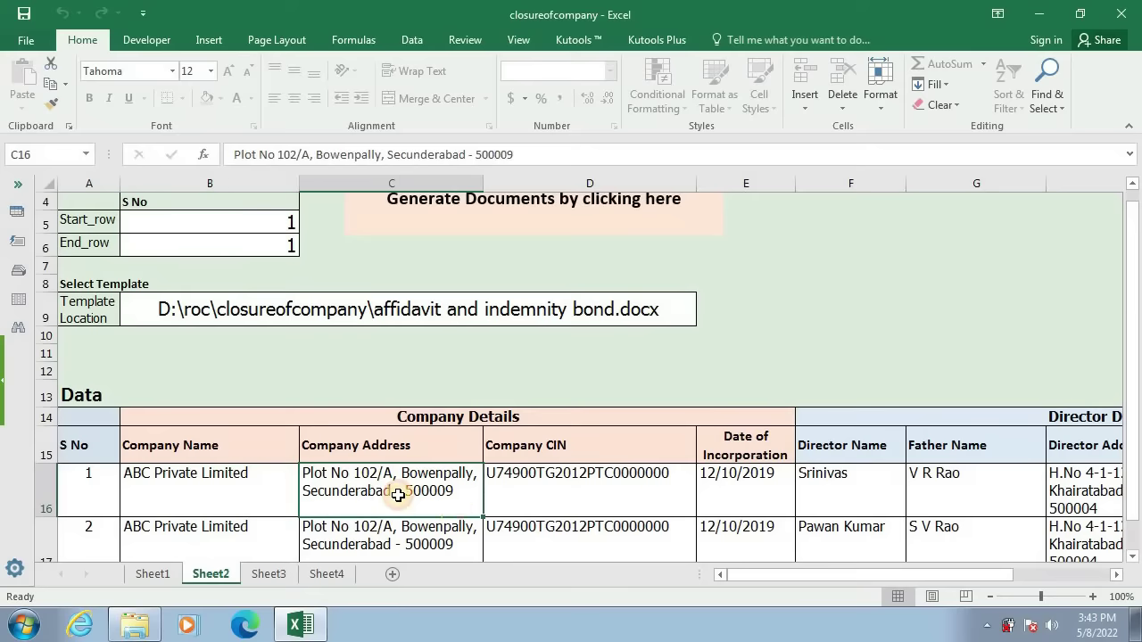
pyautogui.click(549, 506)
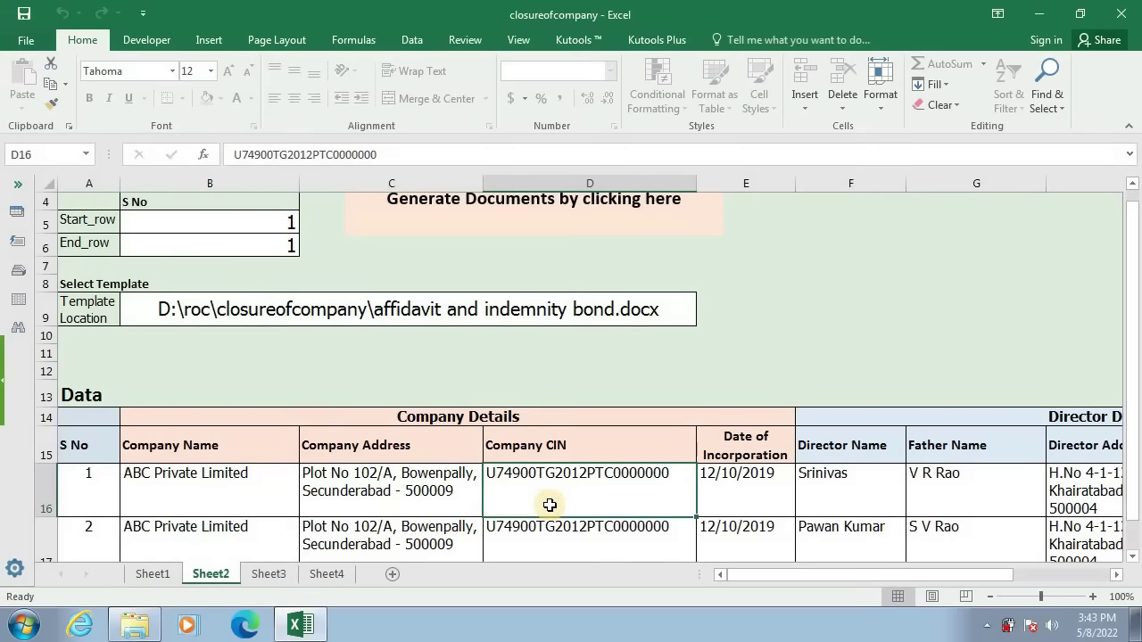
pyautogui.click(718, 500)
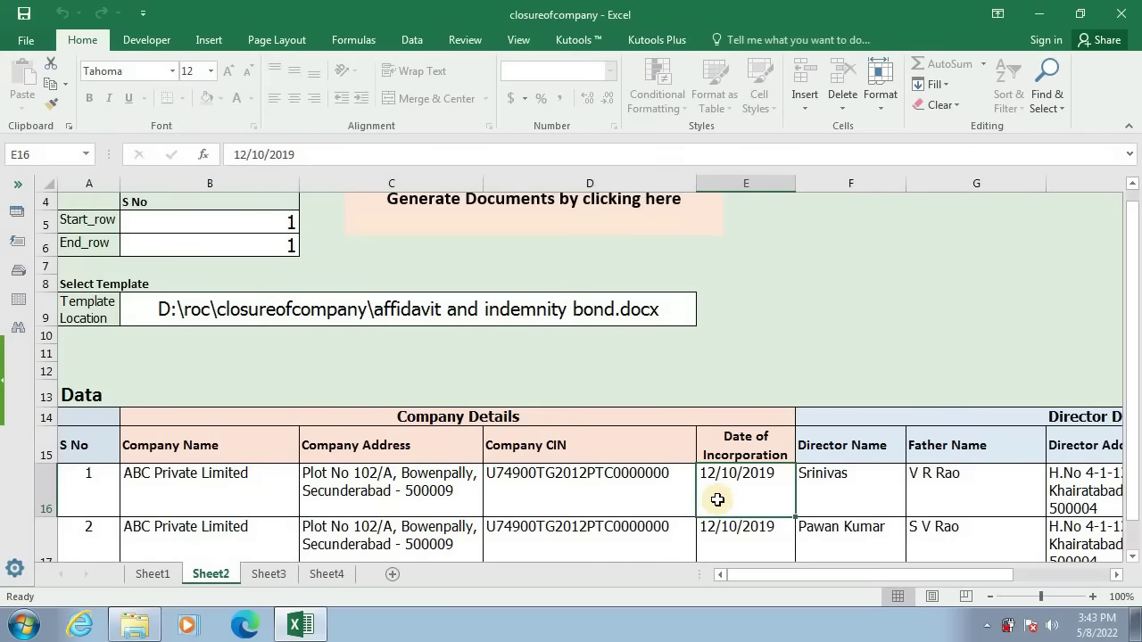
pyautogui.click(824, 502)
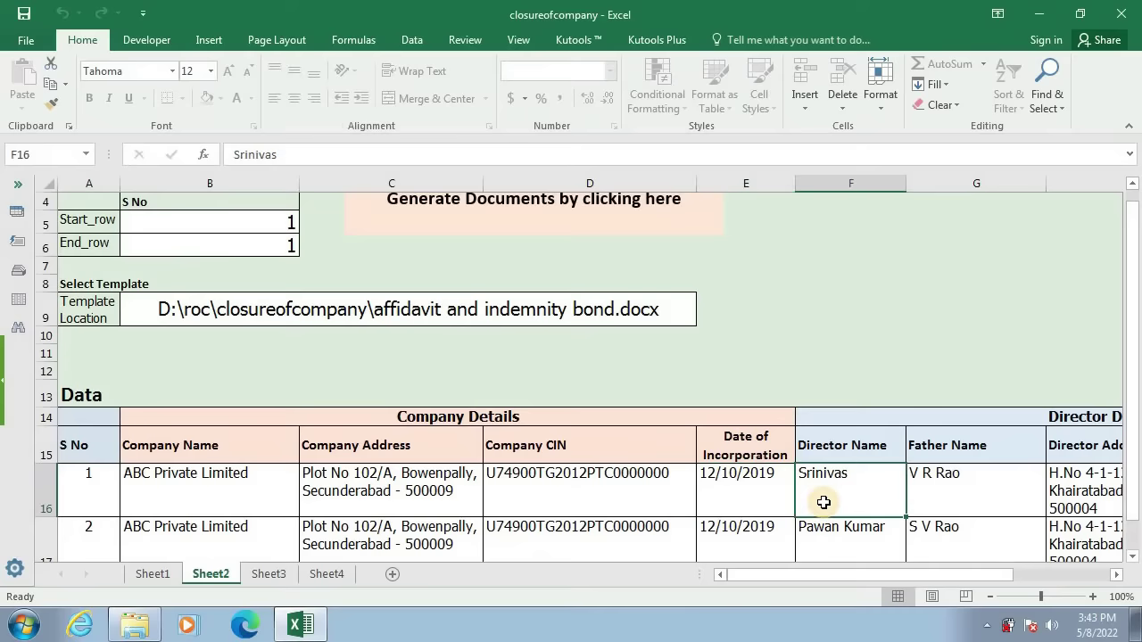
pyautogui.click(937, 479)
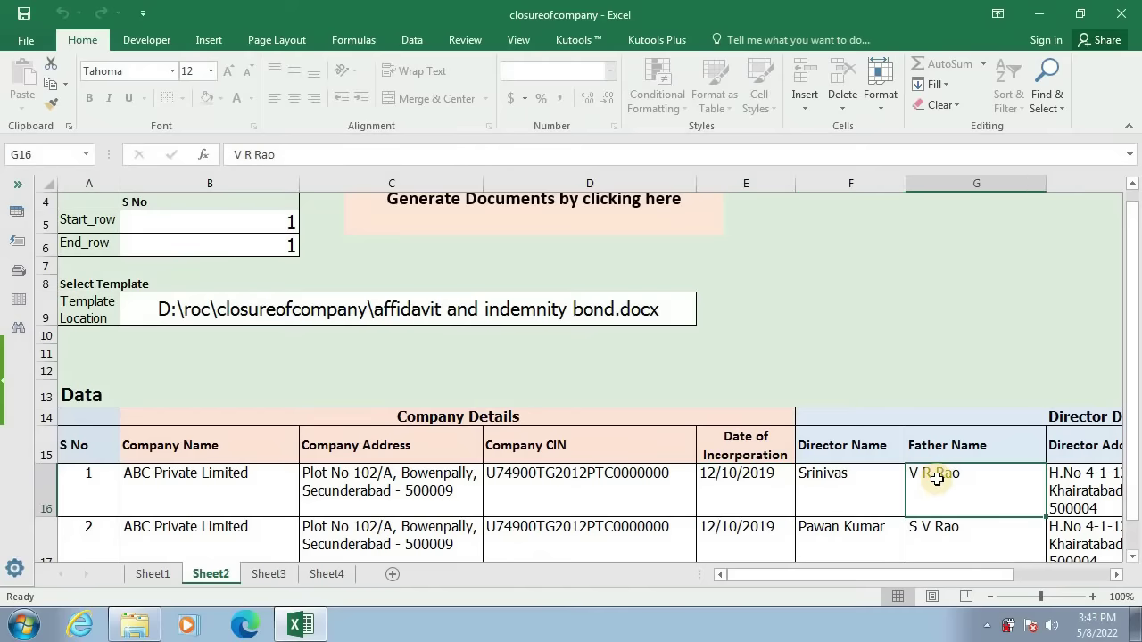
pyautogui.press('Right')
pyautogui.press('Right')
pyautogui.click(937, 479)
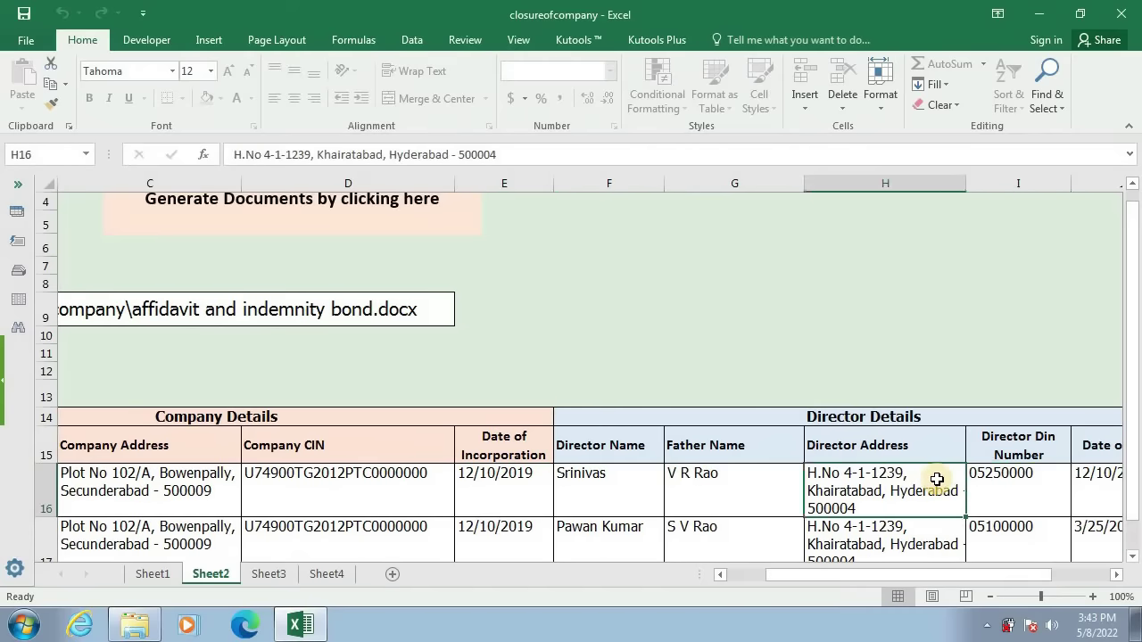
# Check row 16's director DIN, appointment date, number of years, closure reason and ROC name
pyautogui.click(1026, 493)
pyautogui.press('Right')
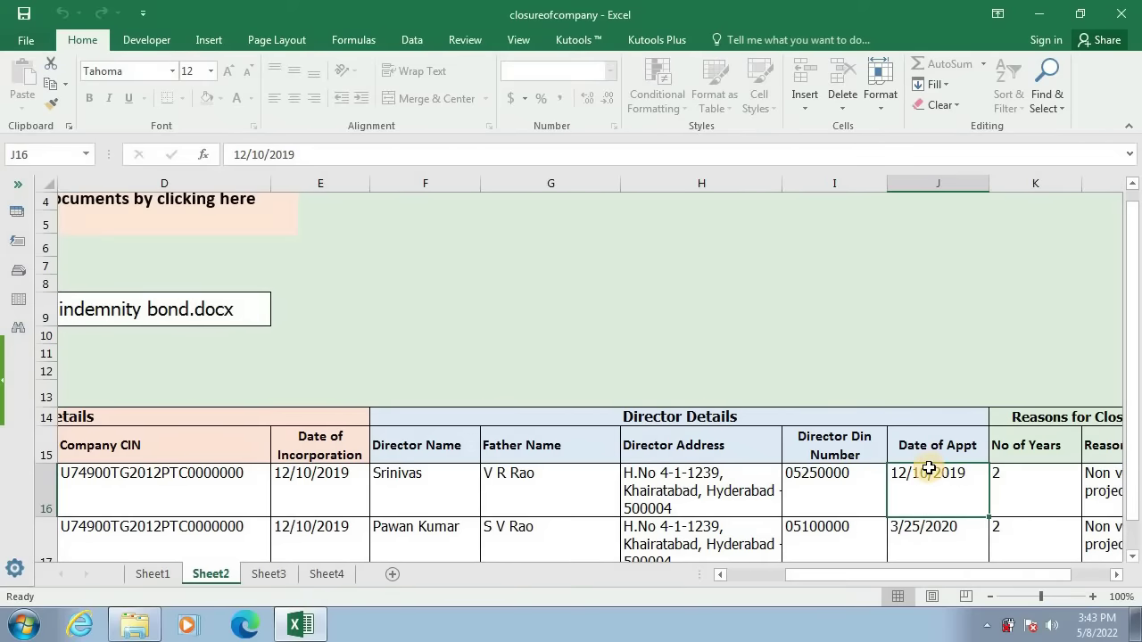
pyautogui.press('Right')
pyautogui.press('Right')
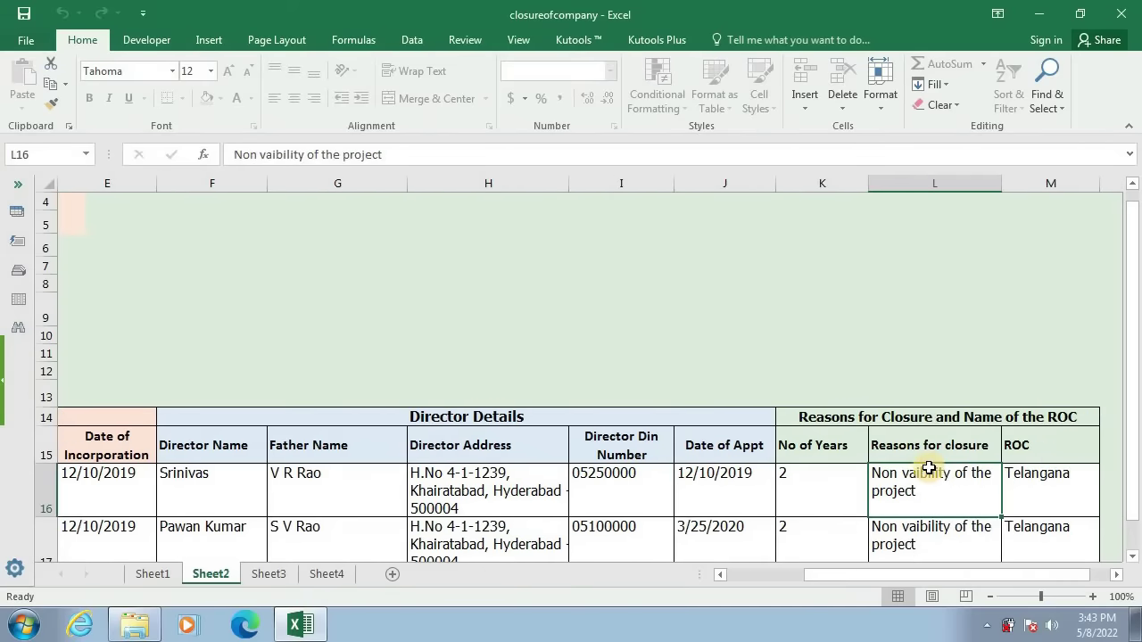
pyautogui.click(823, 466)
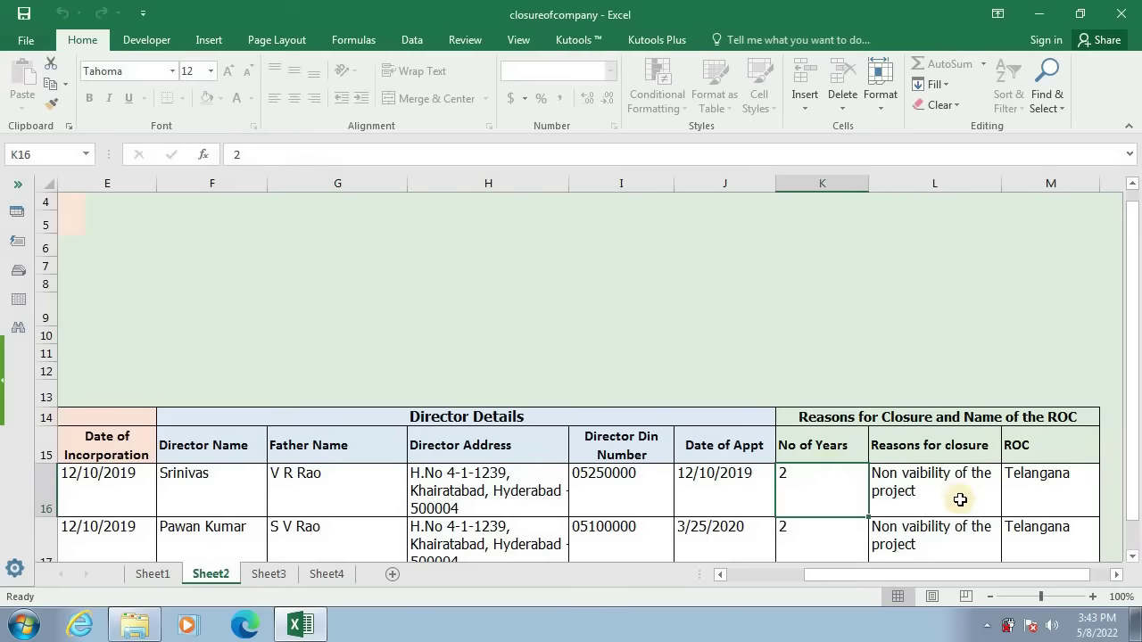
pyautogui.click(960, 500)
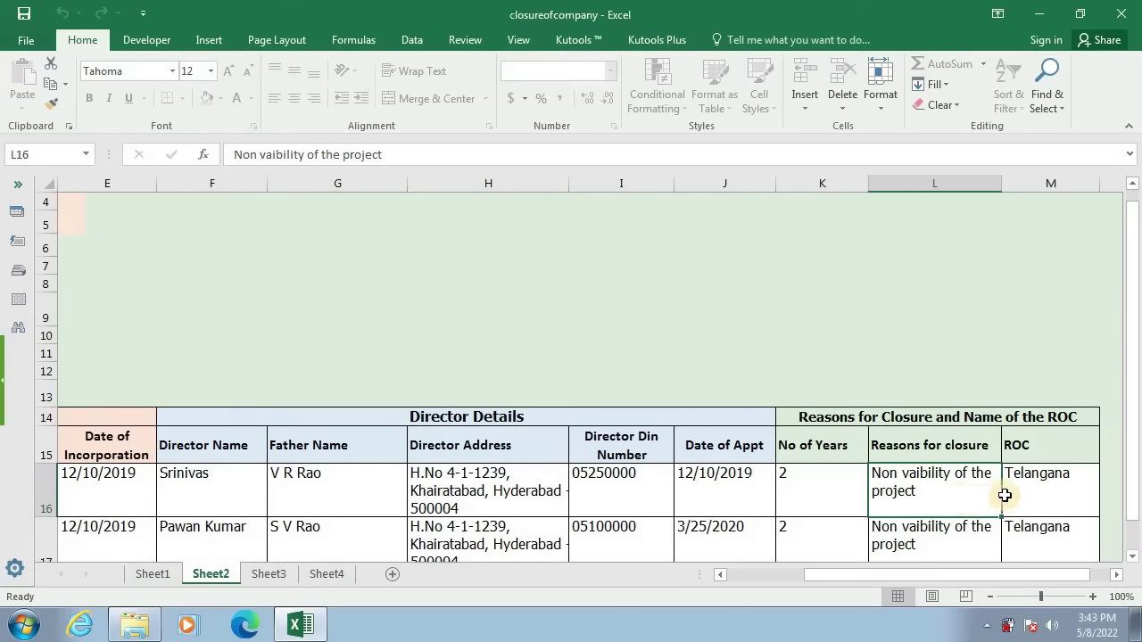
pyautogui.click(1037, 494)
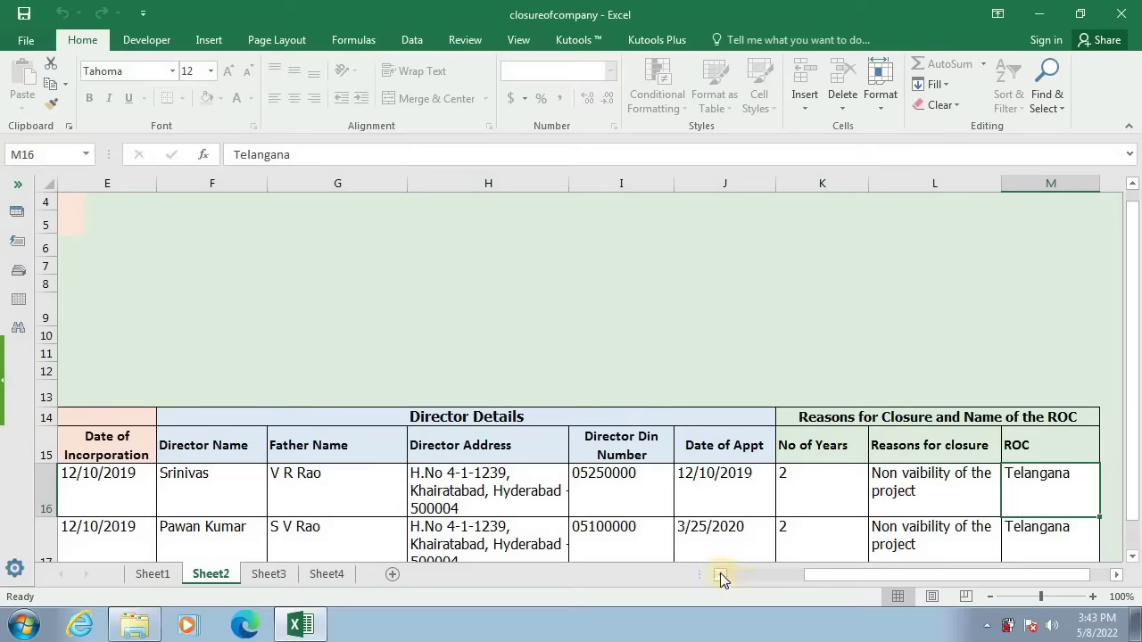
pyautogui.hscroll(-4, 720, 577)
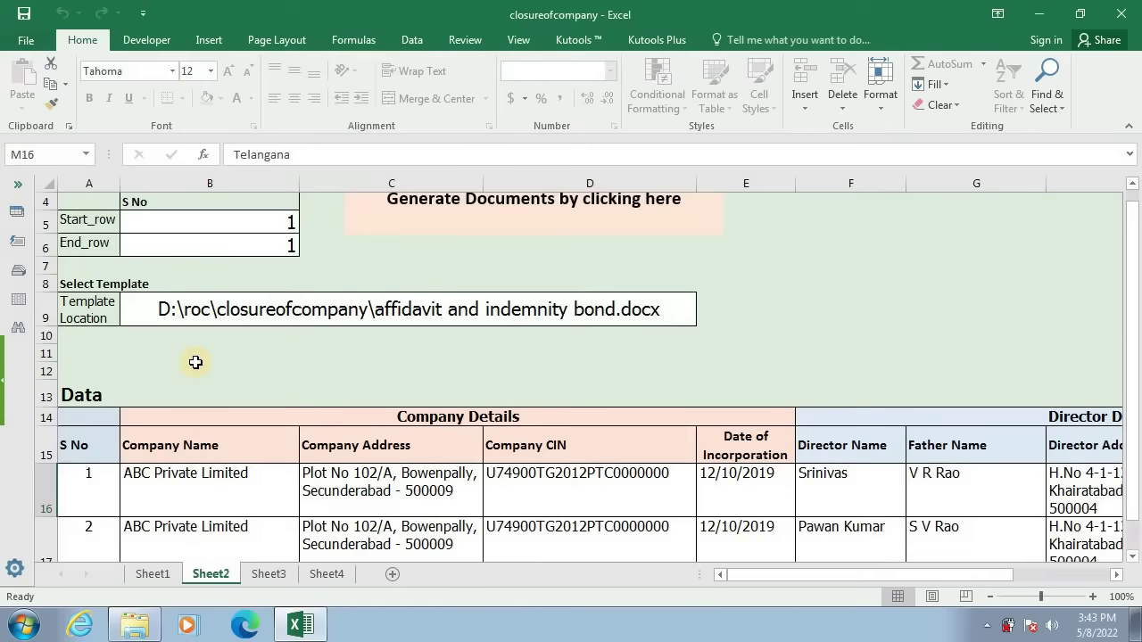
pyautogui.scroll(1, 196, 362)
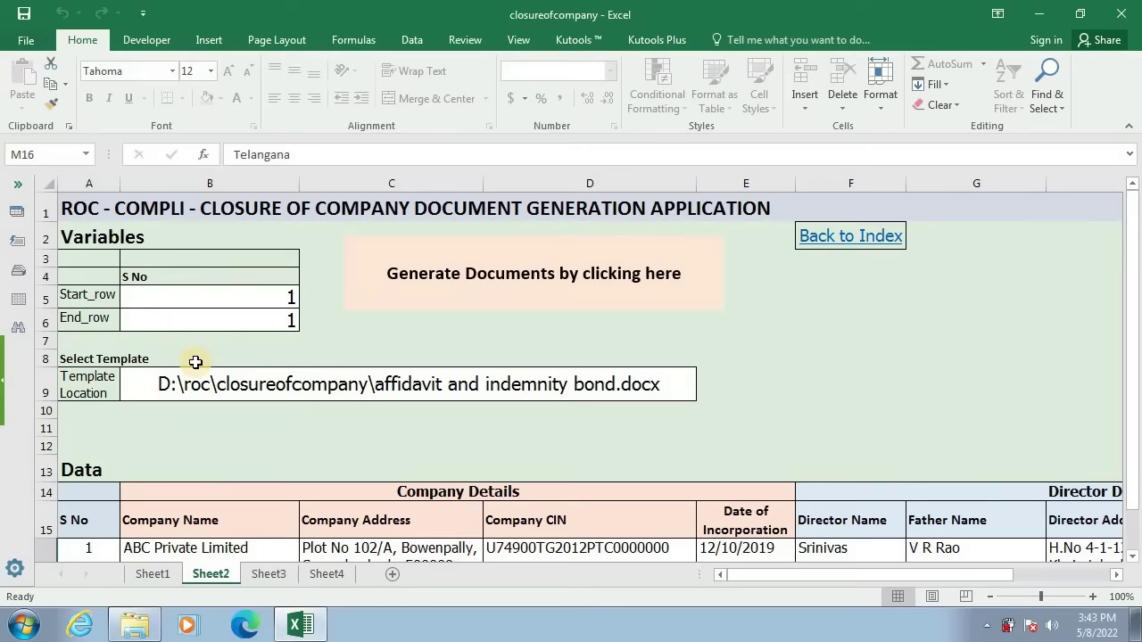
# Set Start_row and End_row to 1 and generate the first director's affidavit in Word
pyautogui.click(253, 297)
pyautogui.write('1')
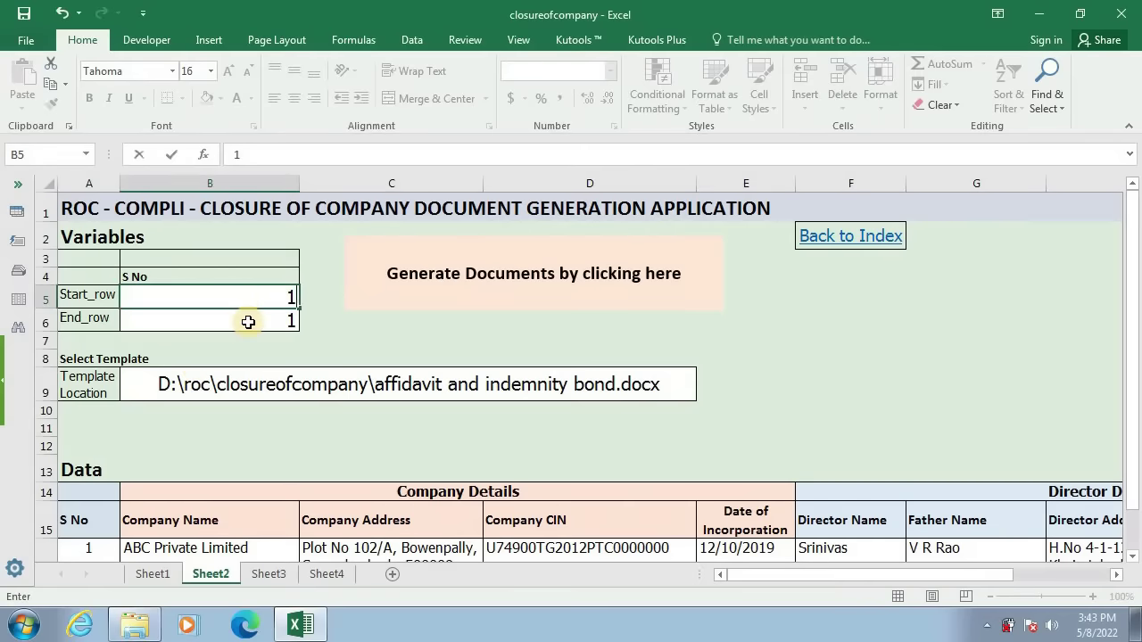
pyautogui.press('Return')
pyautogui.write('1')
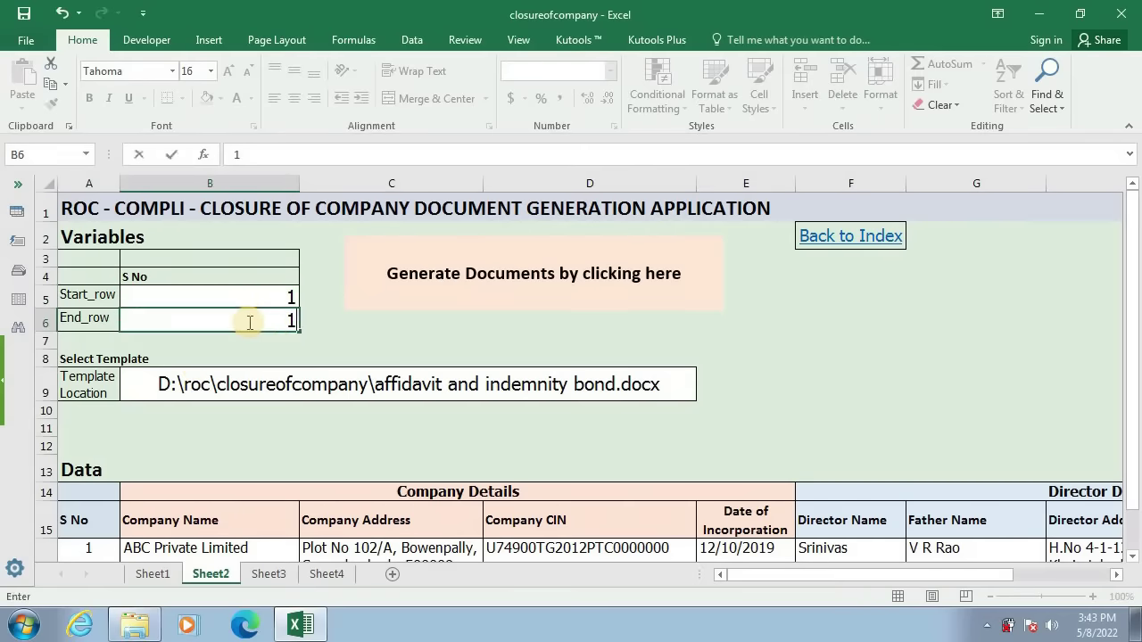
pyautogui.click(519, 274)
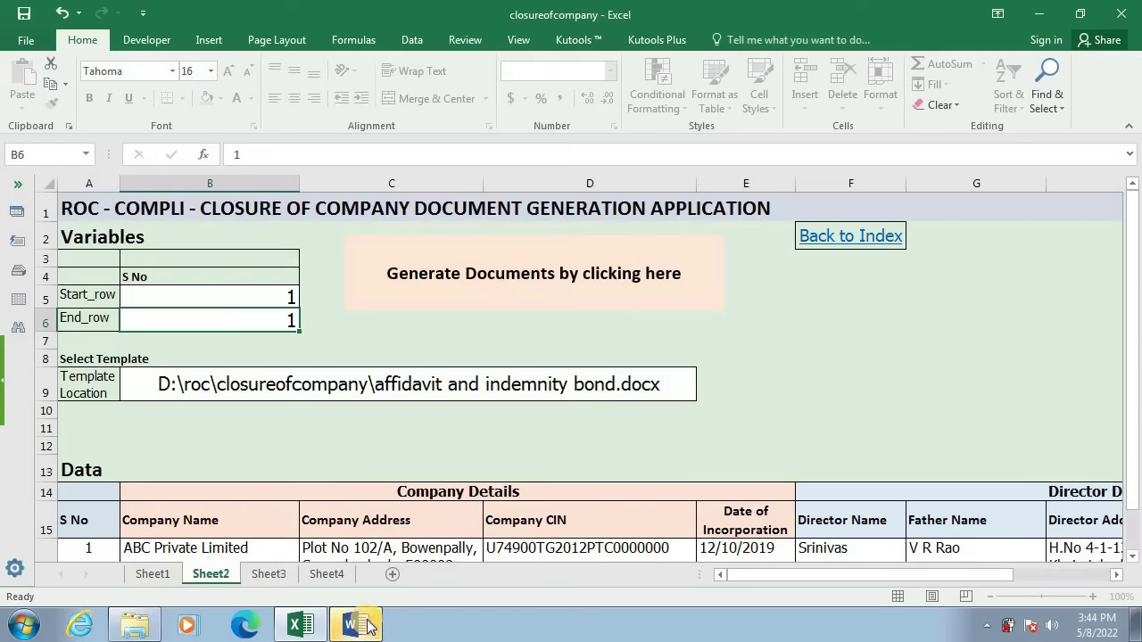
pyautogui.click(367, 626)
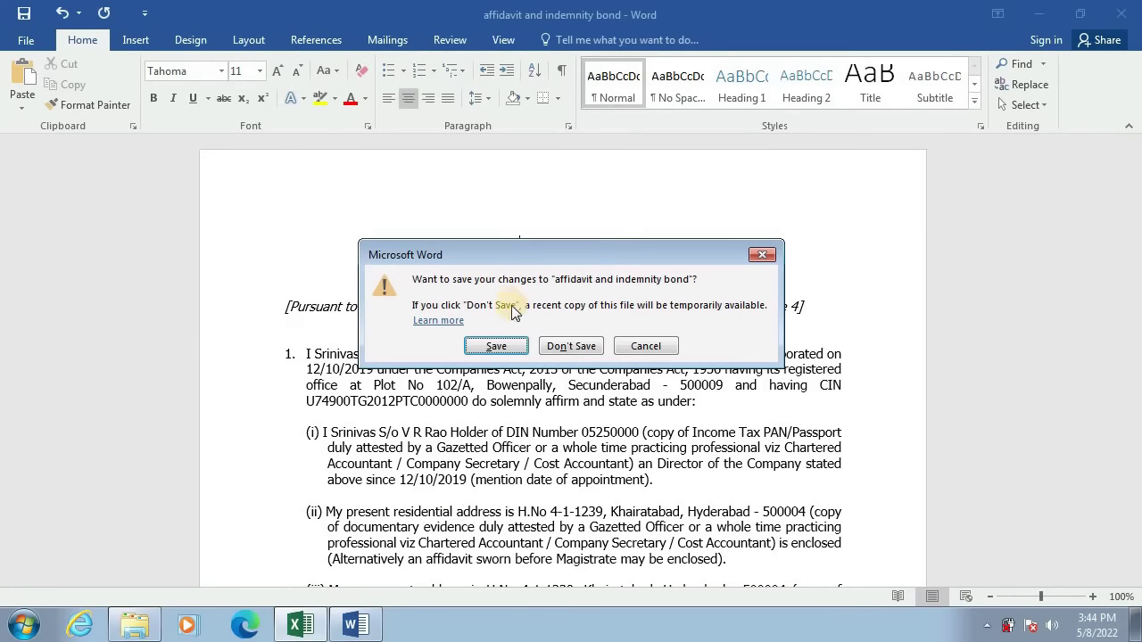
# Save the filled affidavit and indemnity bond to the Desktop, close Word, and minimize Excel
pyautogui.click(632, 354)
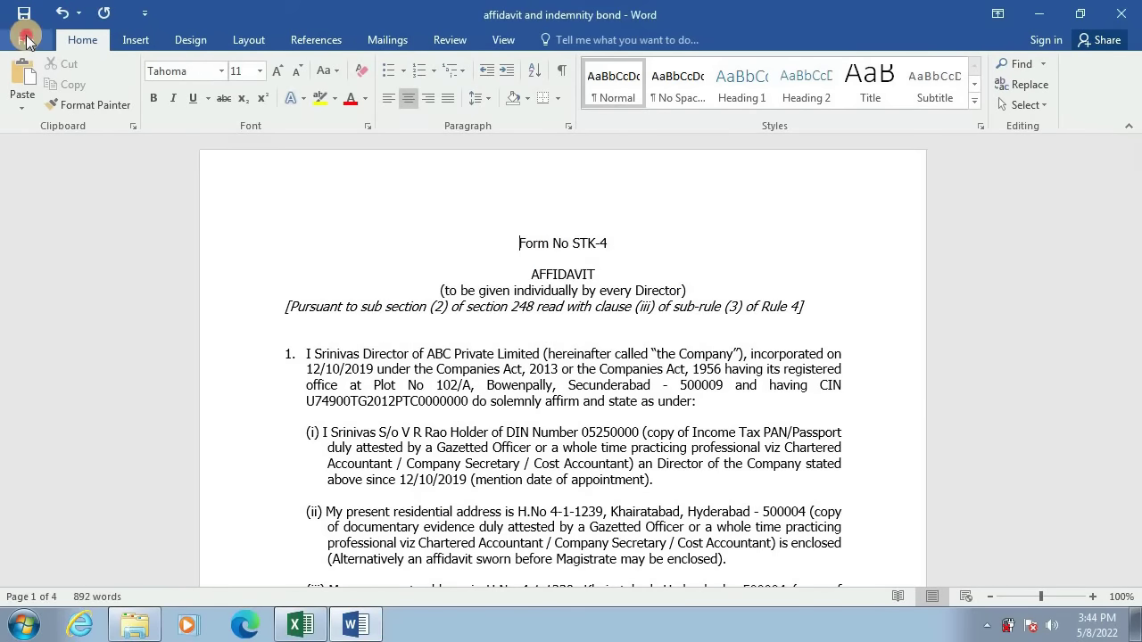
pyautogui.click(26, 40)
pyautogui.click(36, 218)
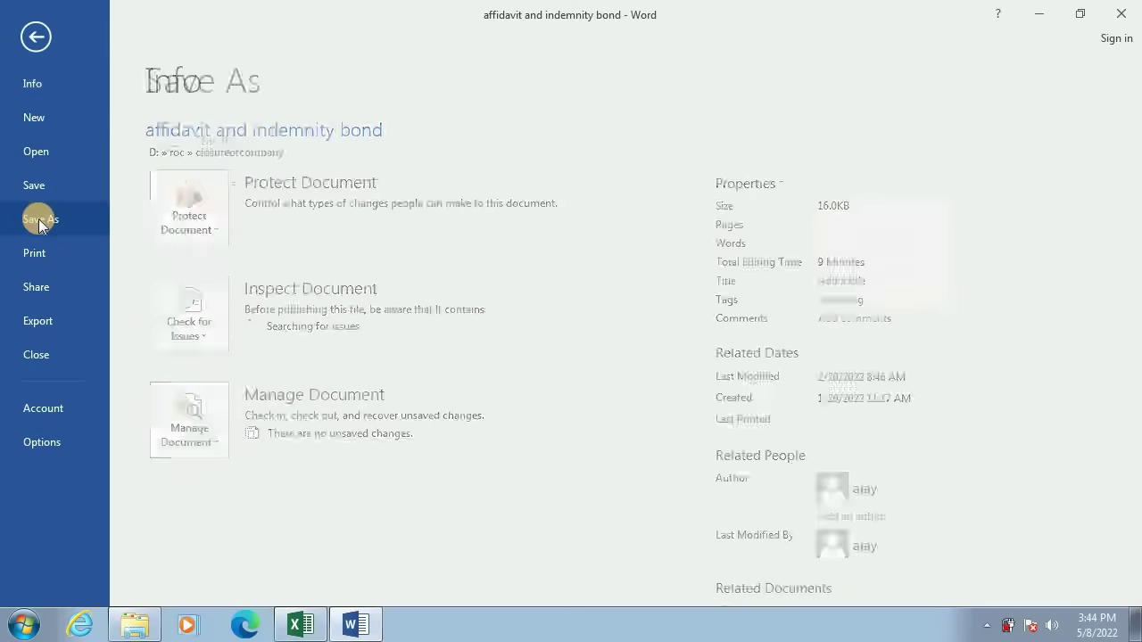
pyautogui.click(223, 183)
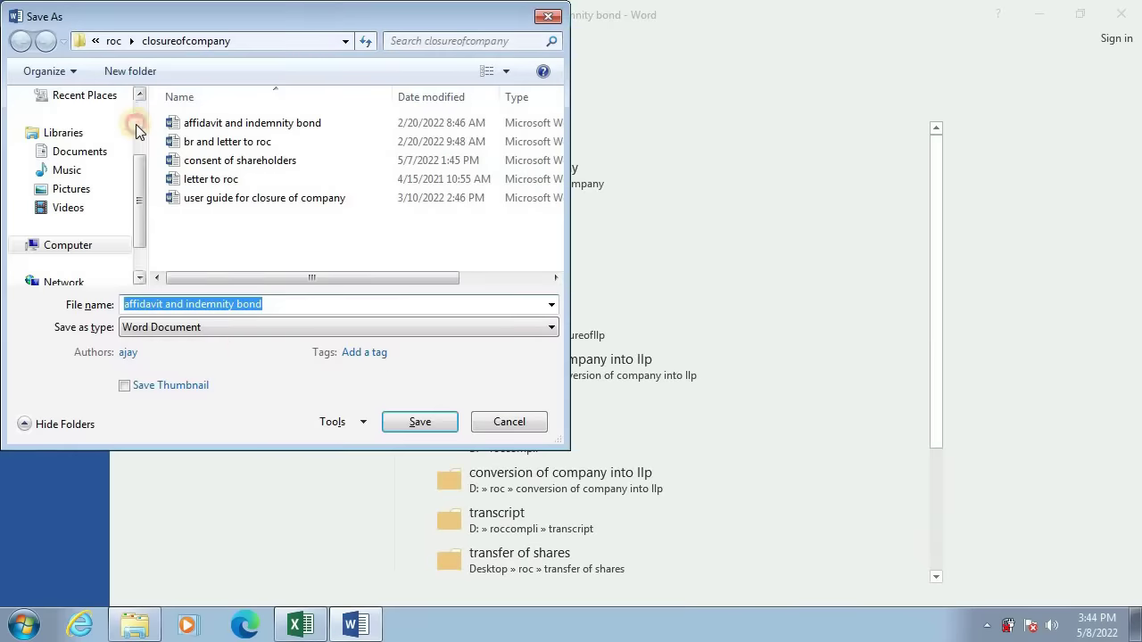
pyautogui.click(421, 422)
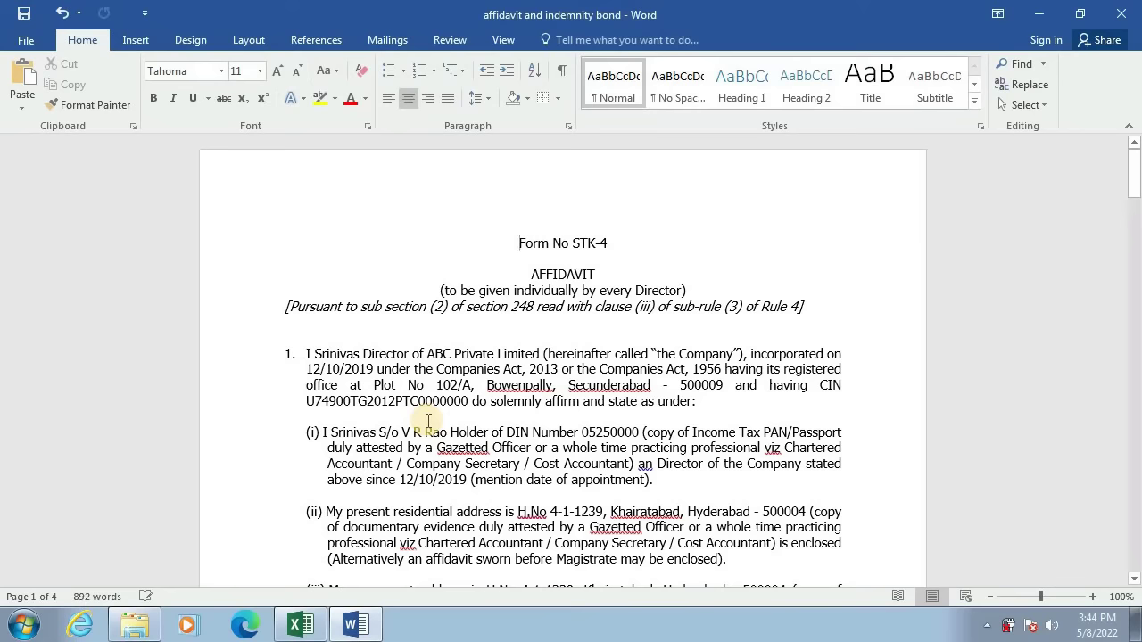
pyautogui.click(1126, 16)
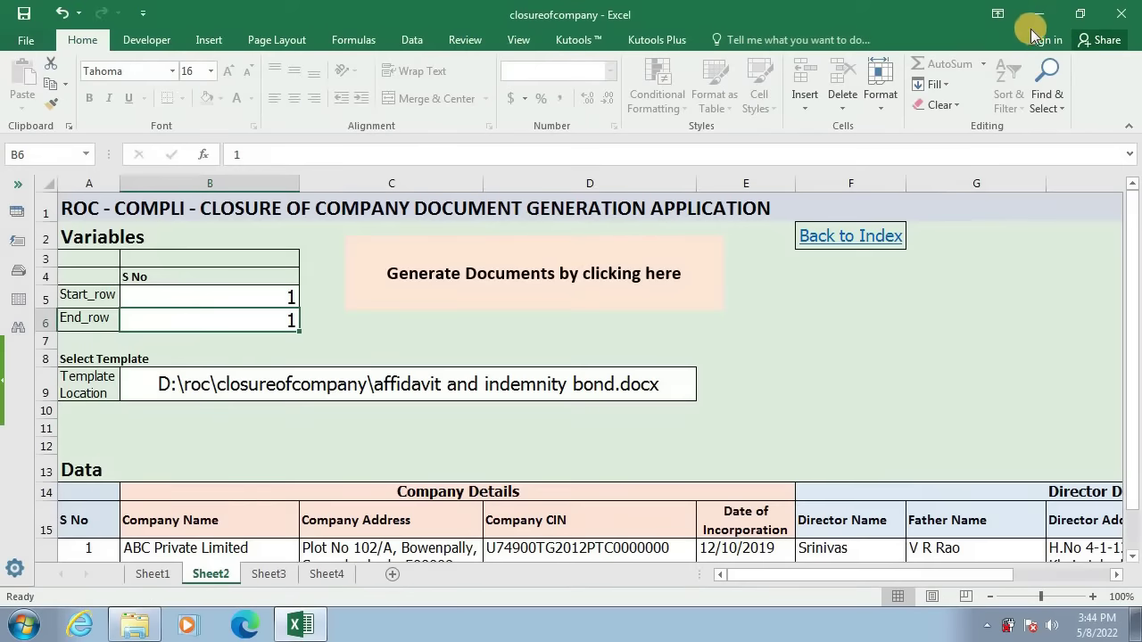
pyautogui.click(1039, 16)
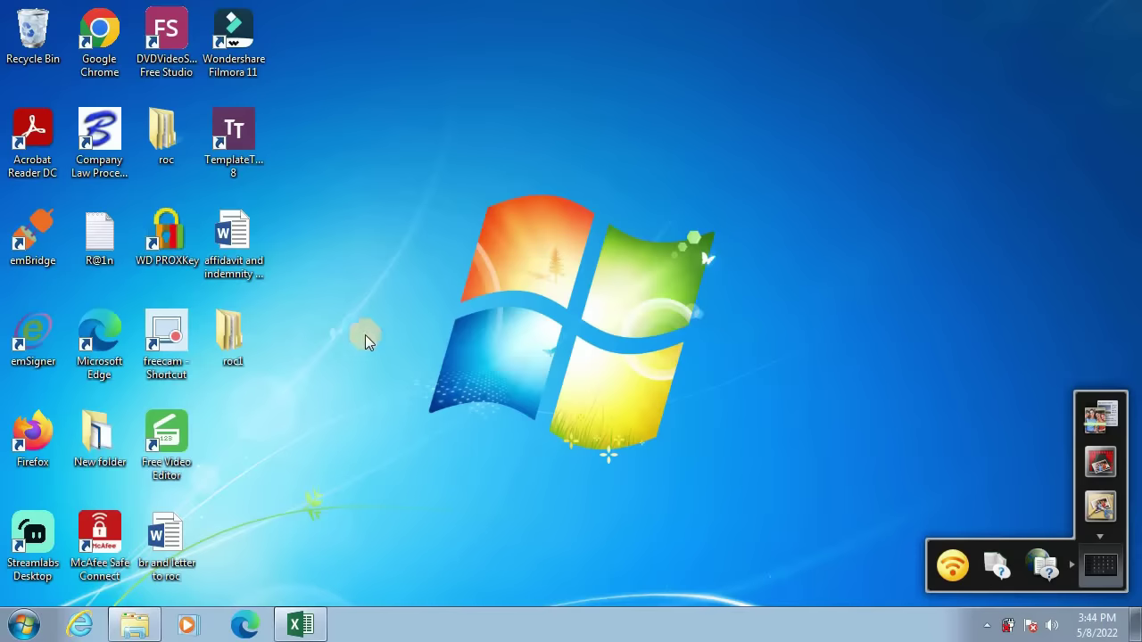
# Reopen the saved affidavit from the desktop, scroll through its filled pages, and close it
pyautogui.doubleClick(237, 242)
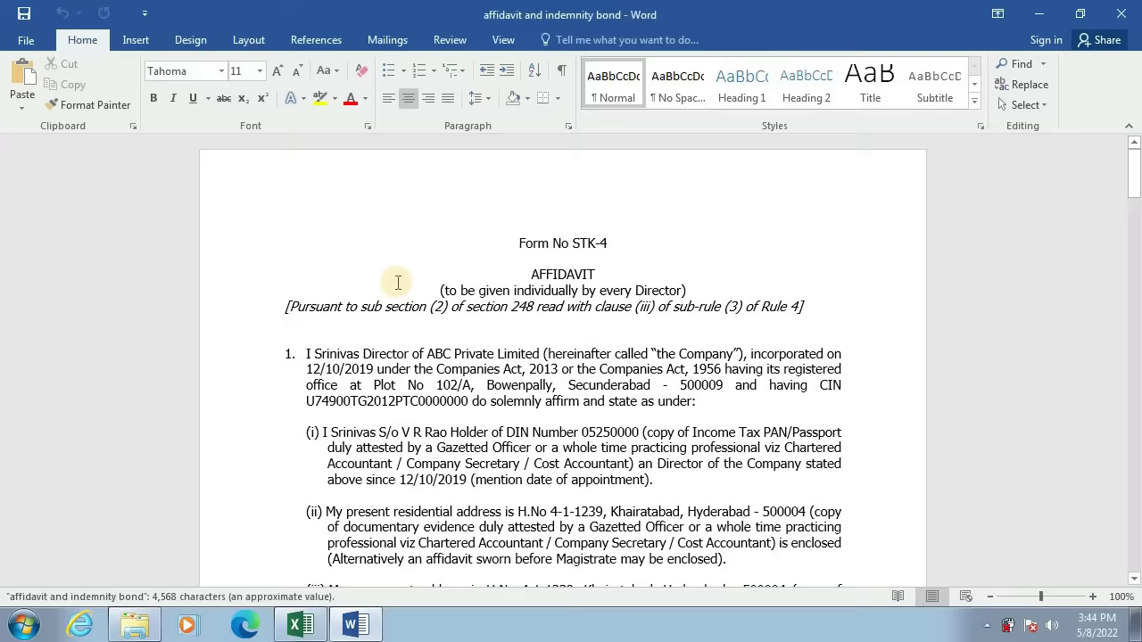
pyautogui.scroll(-6, 398, 283)
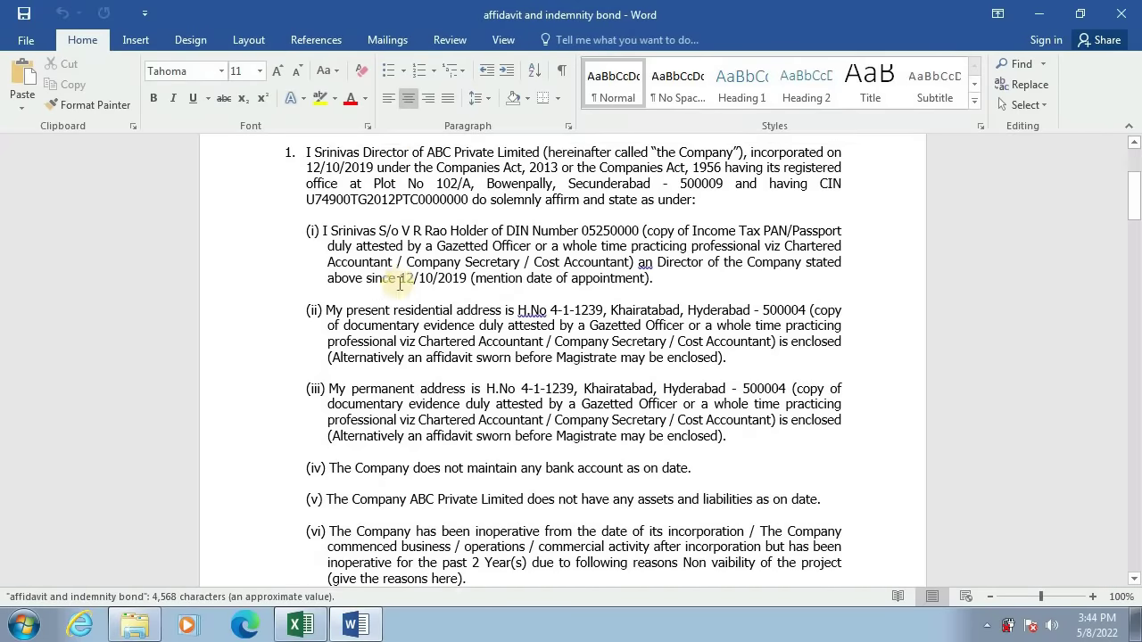
pyautogui.scroll(-12, 398, 283)
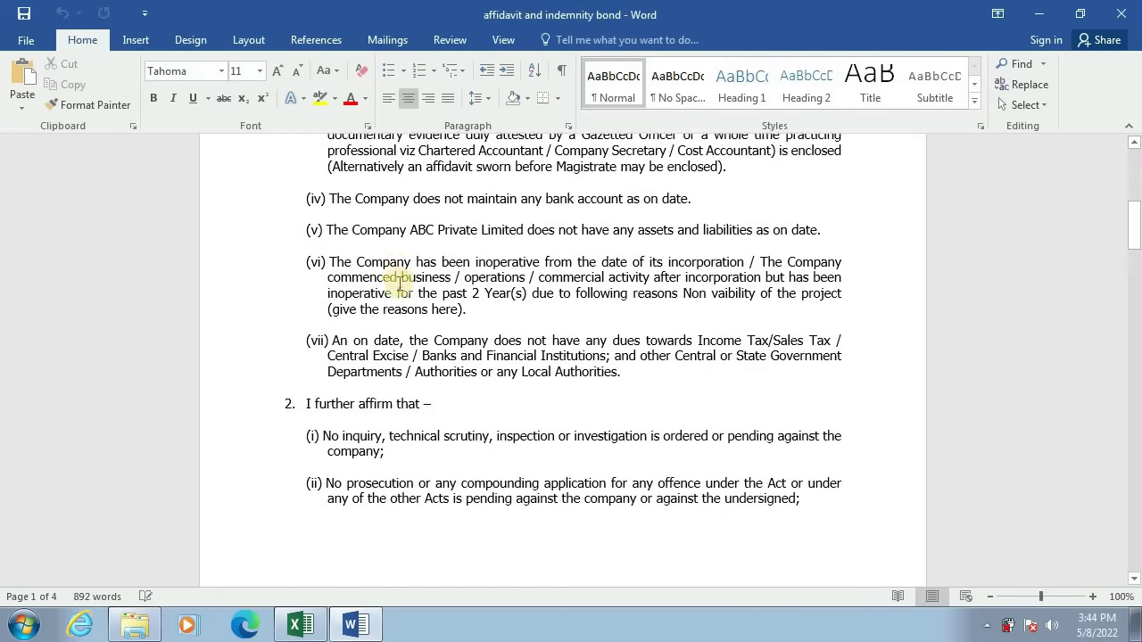
pyautogui.scroll(-15, 399, 283)
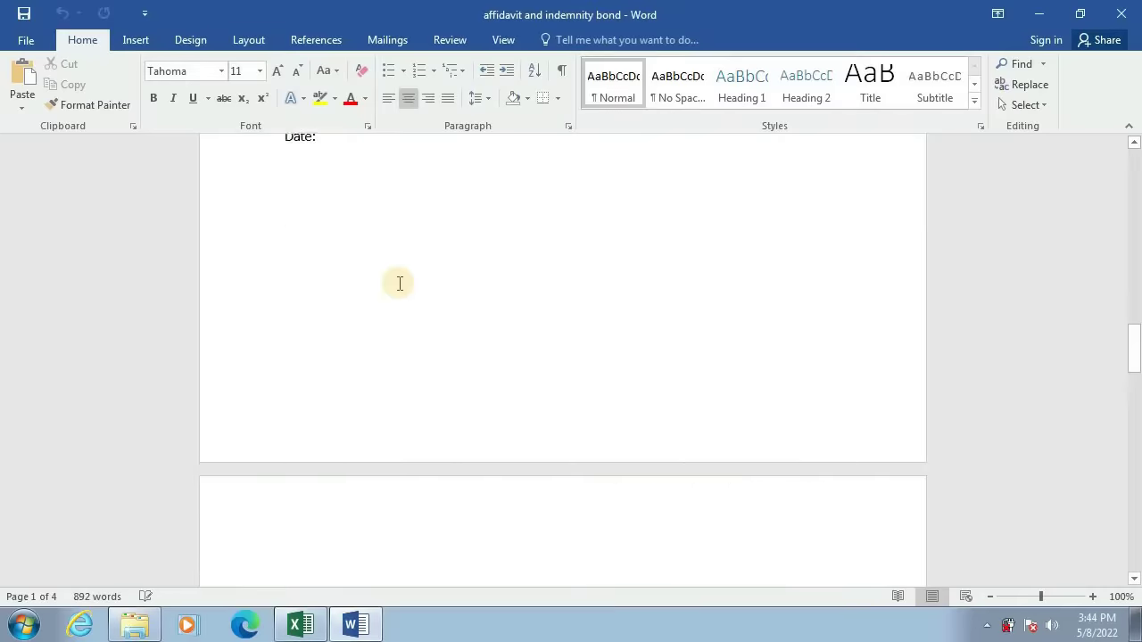
pyautogui.scroll(-15, 399, 282)
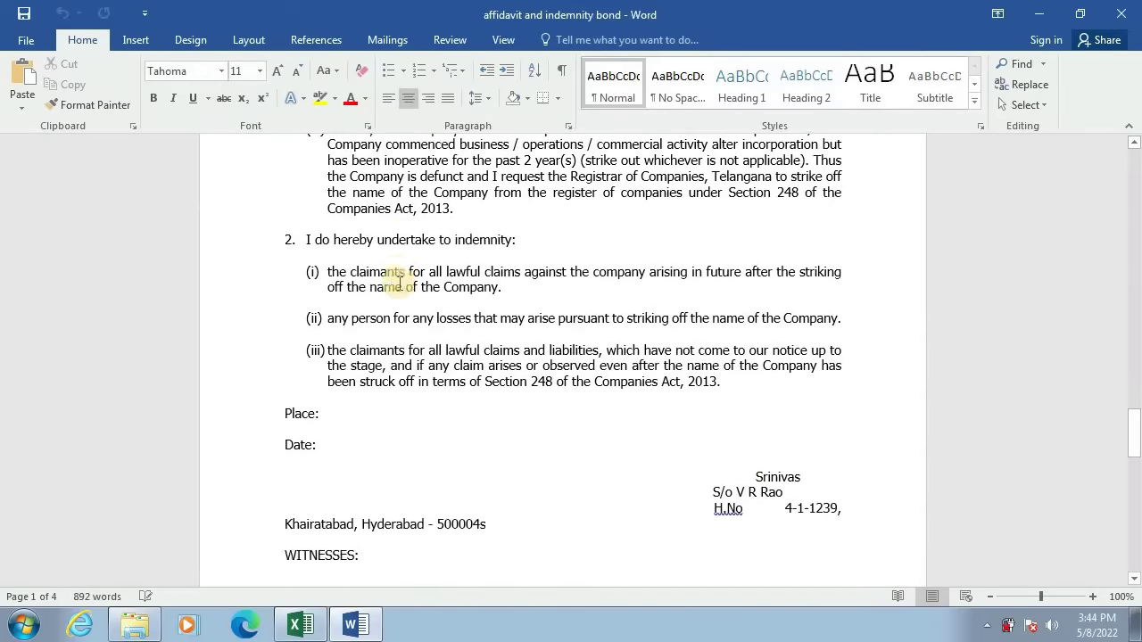
pyautogui.scroll(-10, 399, 283)
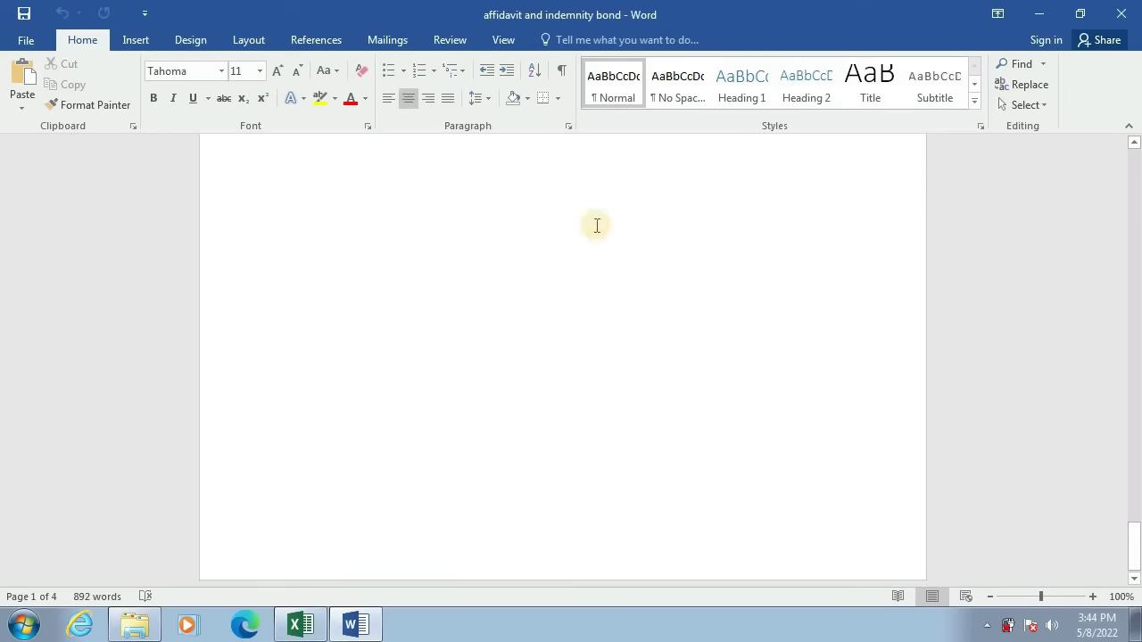
pyautogui.click(1120, 15)
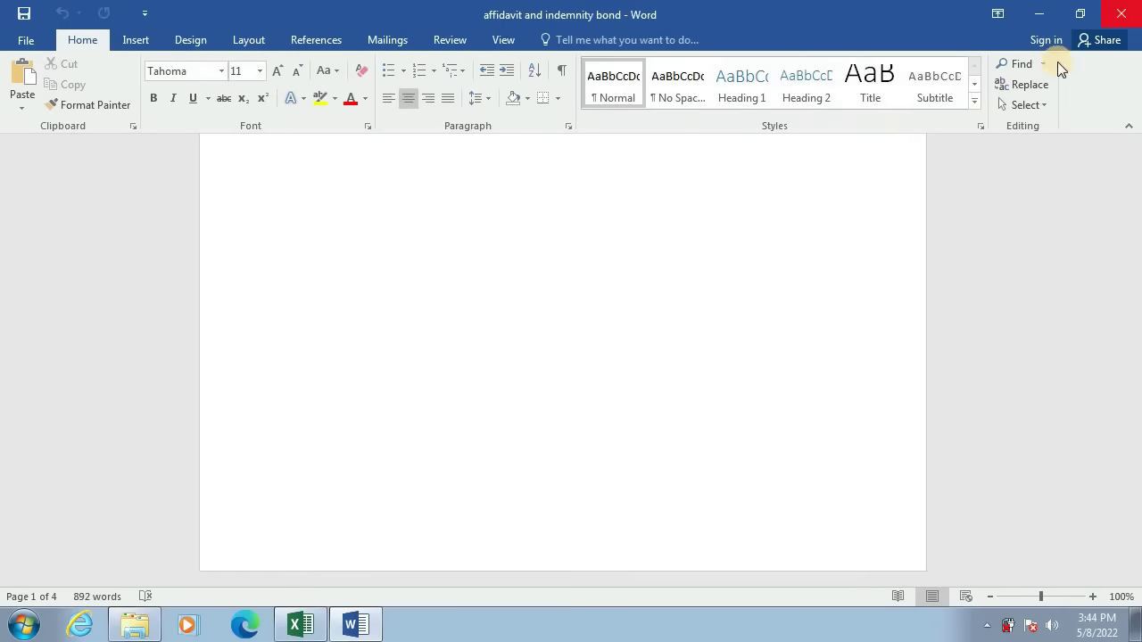
# Restore Excel, set Start_row and End_row to 2, and generate the second director's affidavit
pyautogui.click(300, 624)
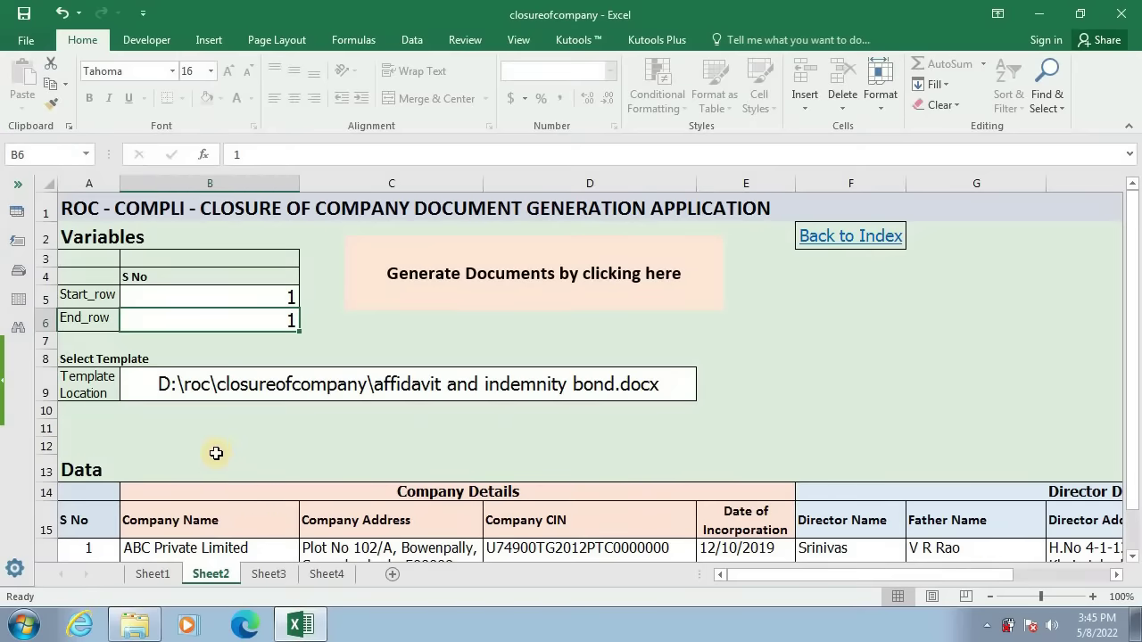
pyautogui.click(267, 300)
pyautogui.write('2')
pyautogui.click(260, 319)
pyautogui.write('2')
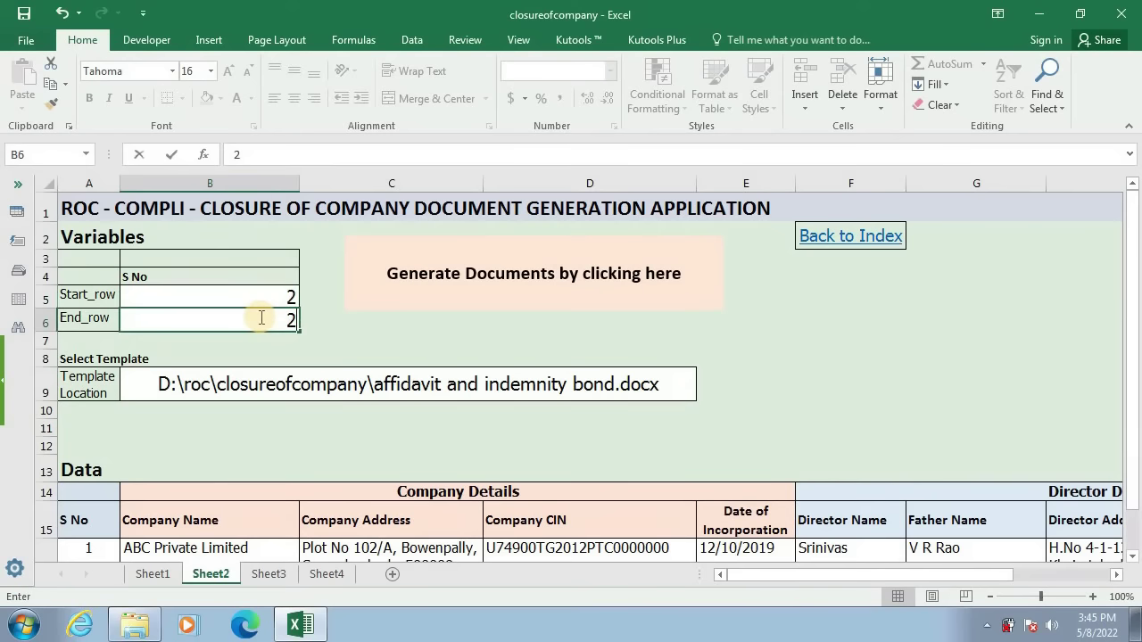
pyautogui.click(477, 287)
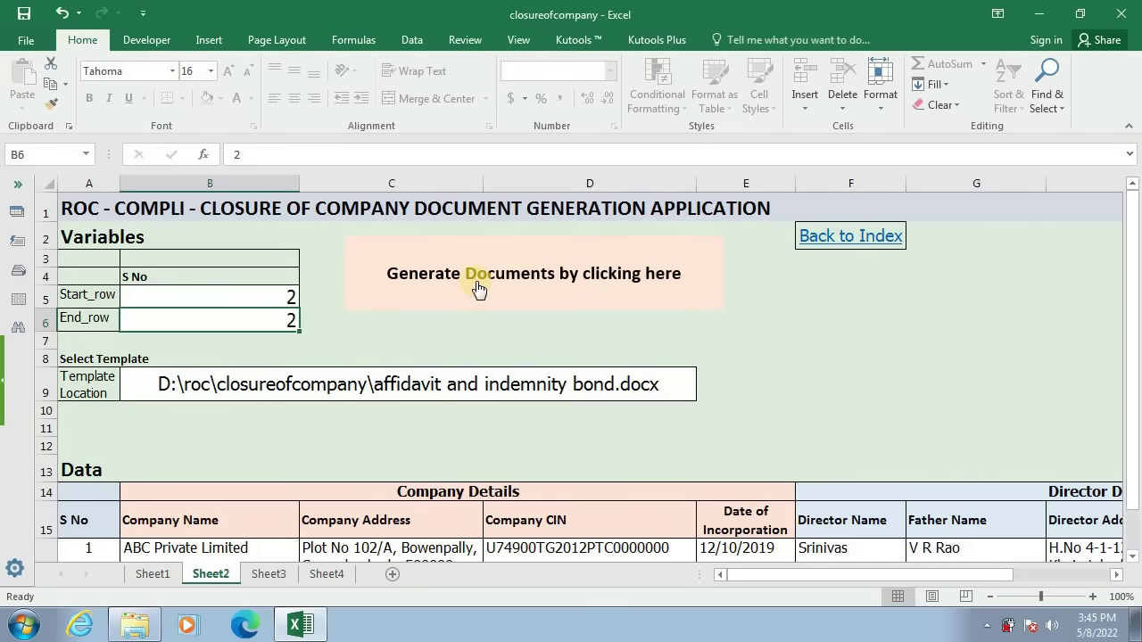
pyautogui.click(478, 287)
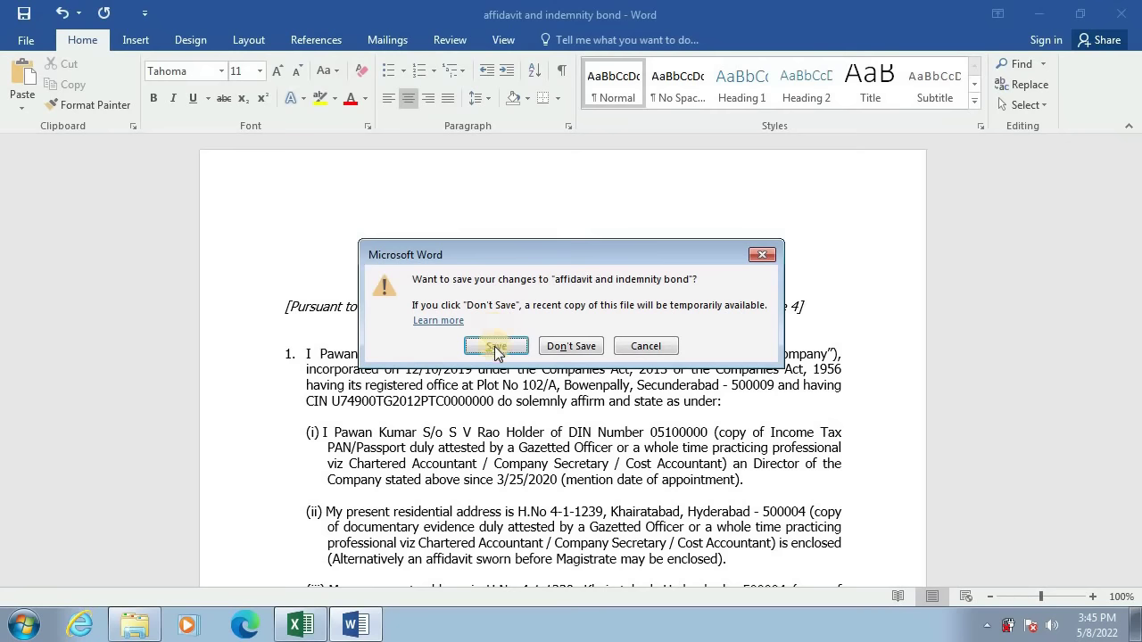
# Begin saving the second director's affidavit to the Desktop through Save As
pyautogui.click(644, 348)
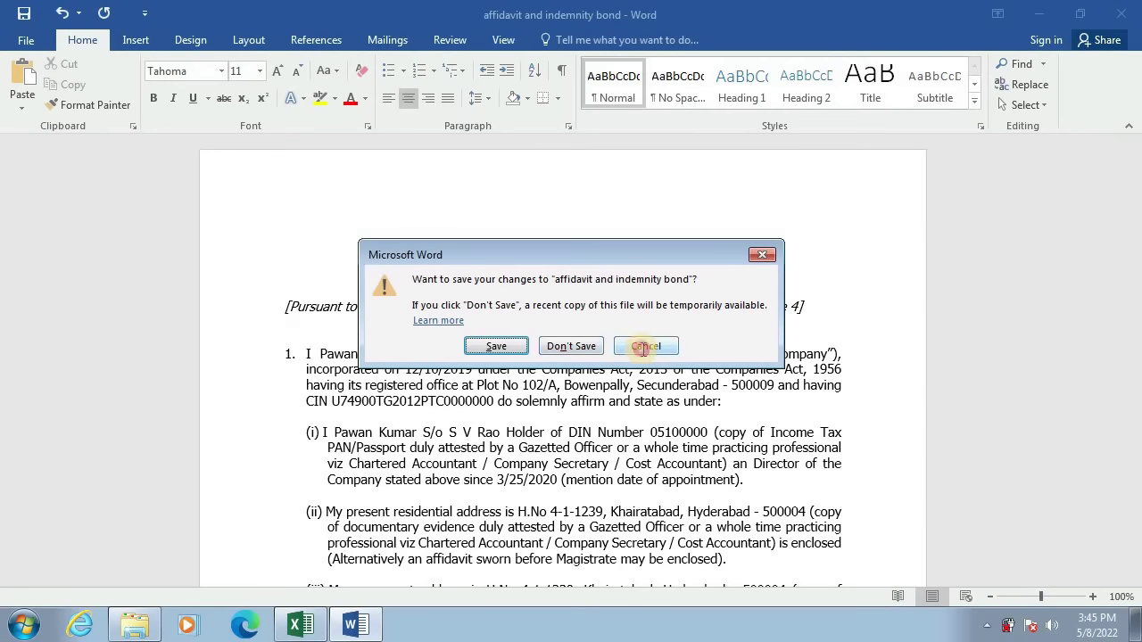
pyautogui.click(27, 41)
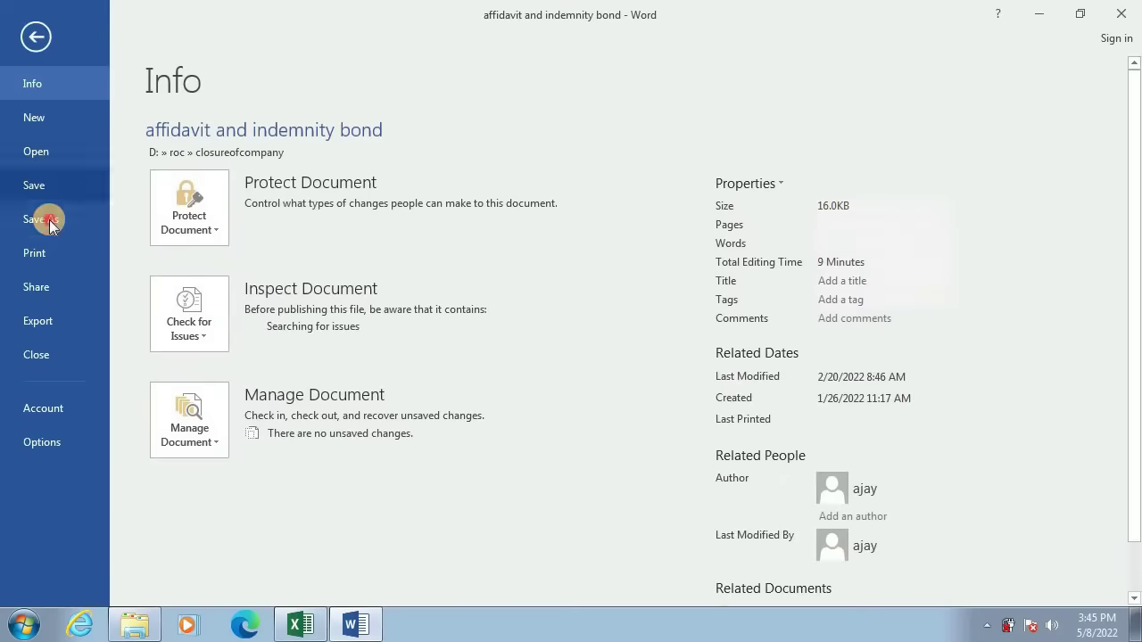
pyautogui.click(49, 219)
pyautogui.click(225, 187)
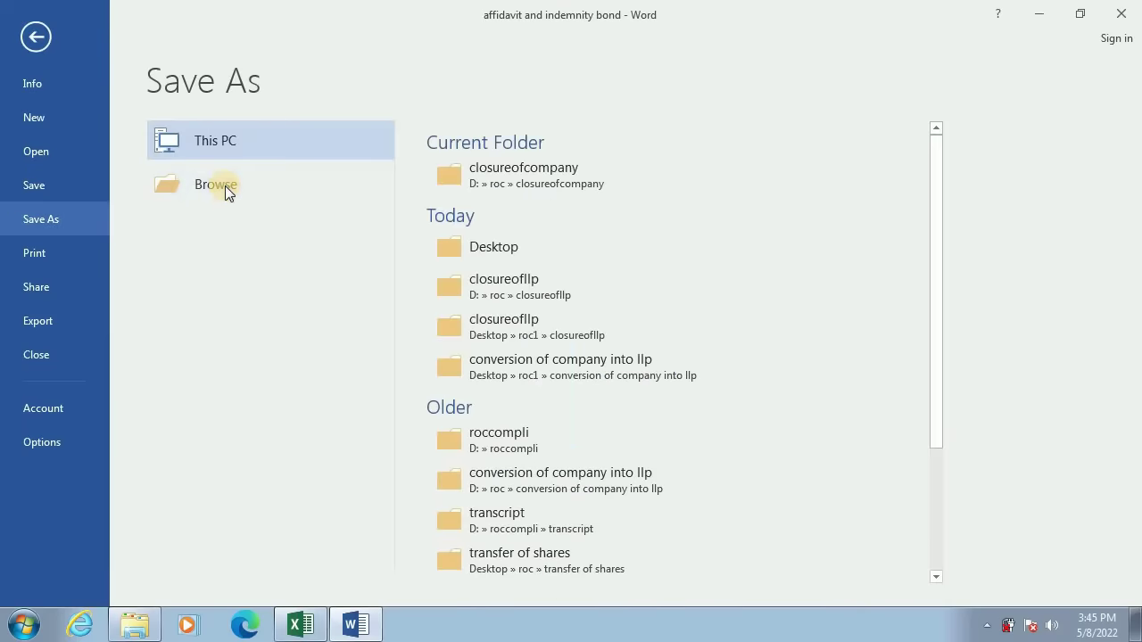
pyautogui.scroll(3, 140, 127)
pyautogui.click(72, 160)
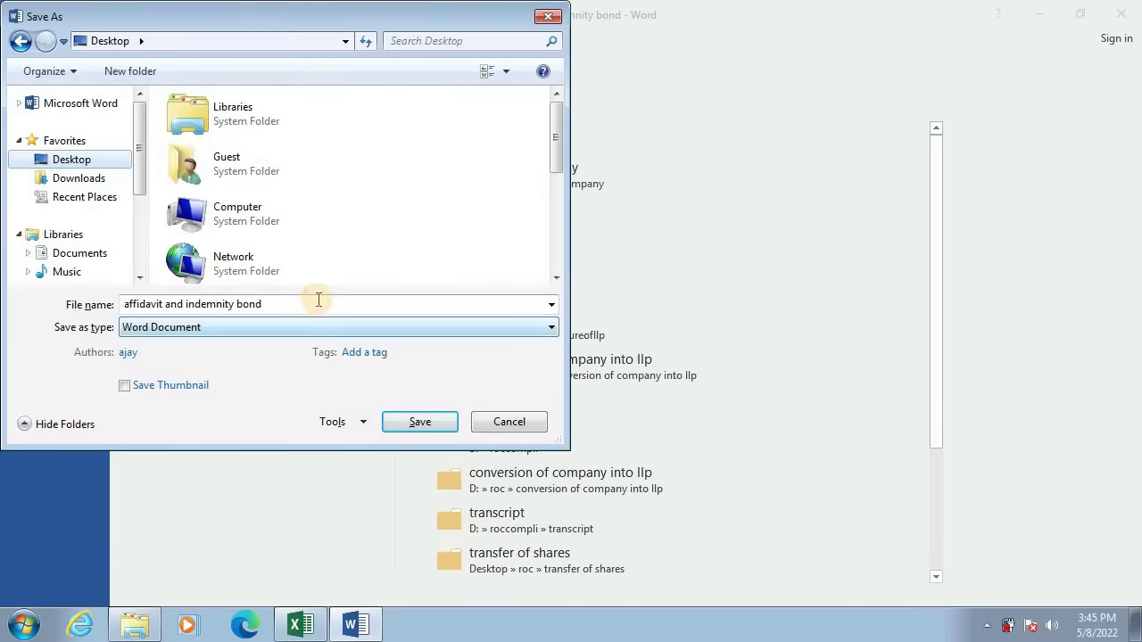
# Name the file 'affidavit and indemnity bond1', save it, and close Word
pyautogui.click(319, 300)
pyautogui.doubleClick(314, 295)
pyautogui.click(314, 296)
pyautogui.write('1')
pyautogui.click(410, 422)
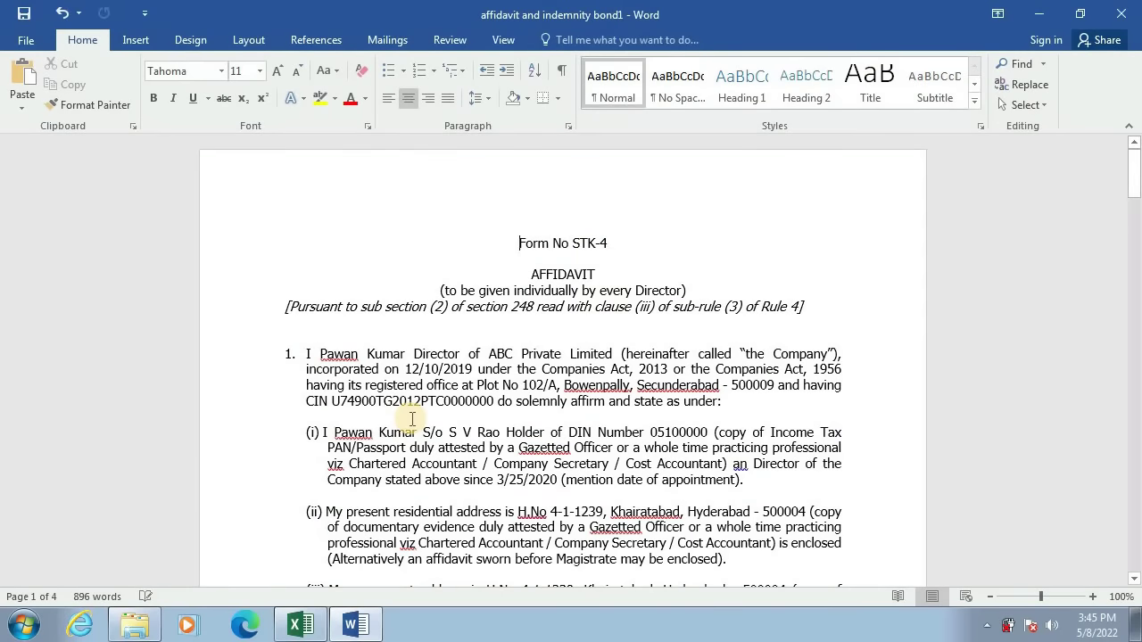
pyautogui.click(1127, 18)
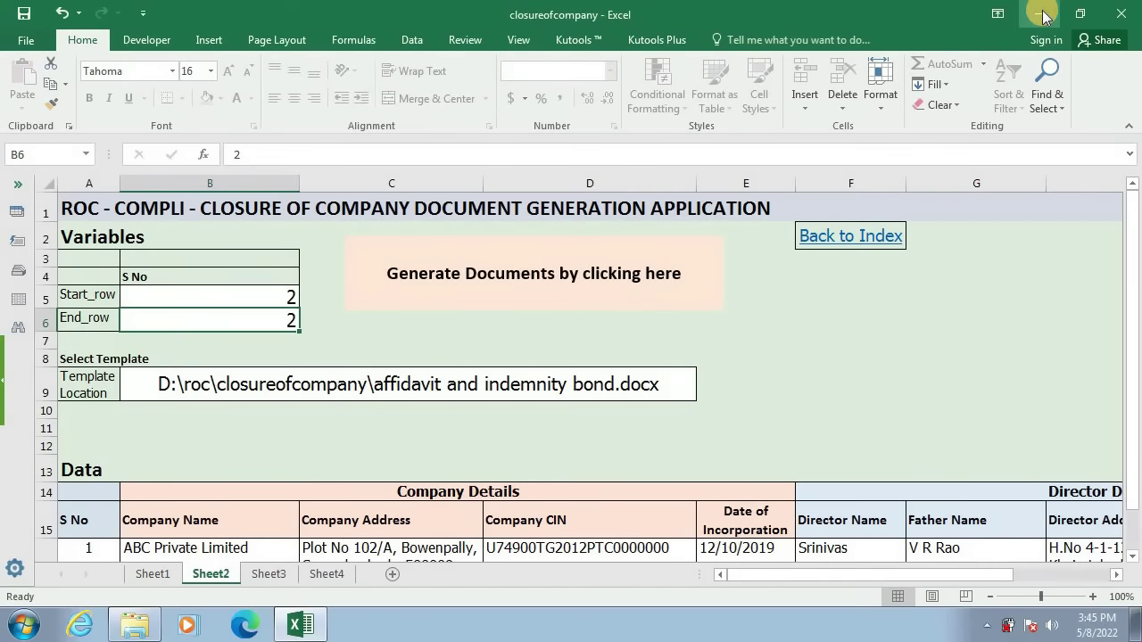
# Minimize Excel, open 'affidavit and indemnity bond1' from the desktop, and scroll through its pages
pyautogui.click(1037, 14)
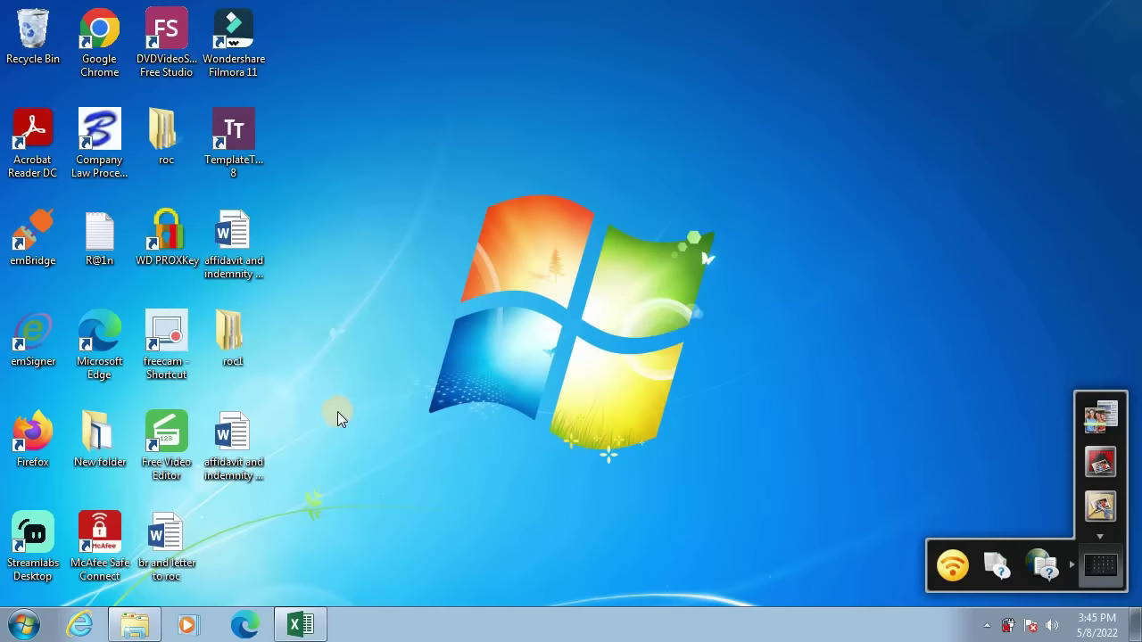
pyautogui.doubleClick(239, 453)
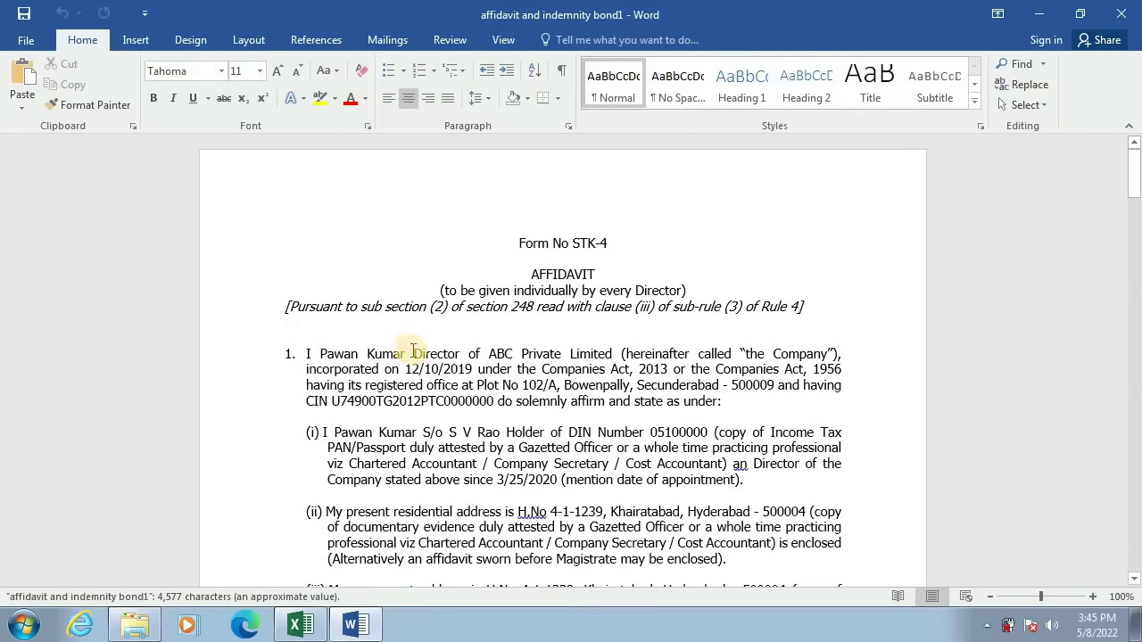
pyautogui.scroll(-10, 409, 349)
pyautogui.scroll(-15, 431, 364)
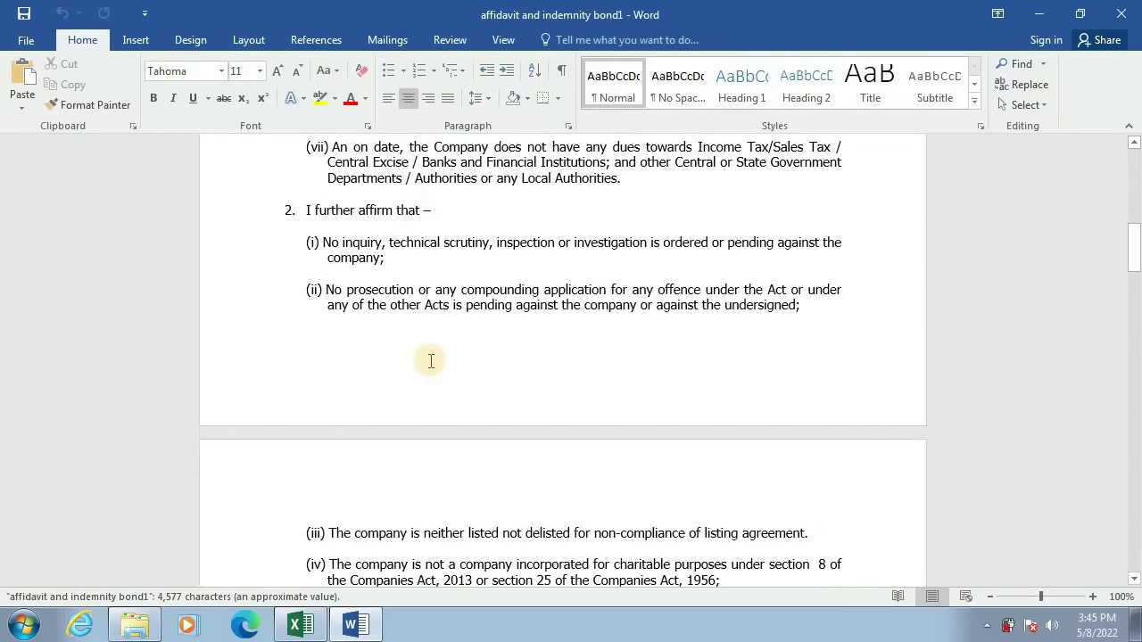
pyautogui.scroll(-12, 431, 361)
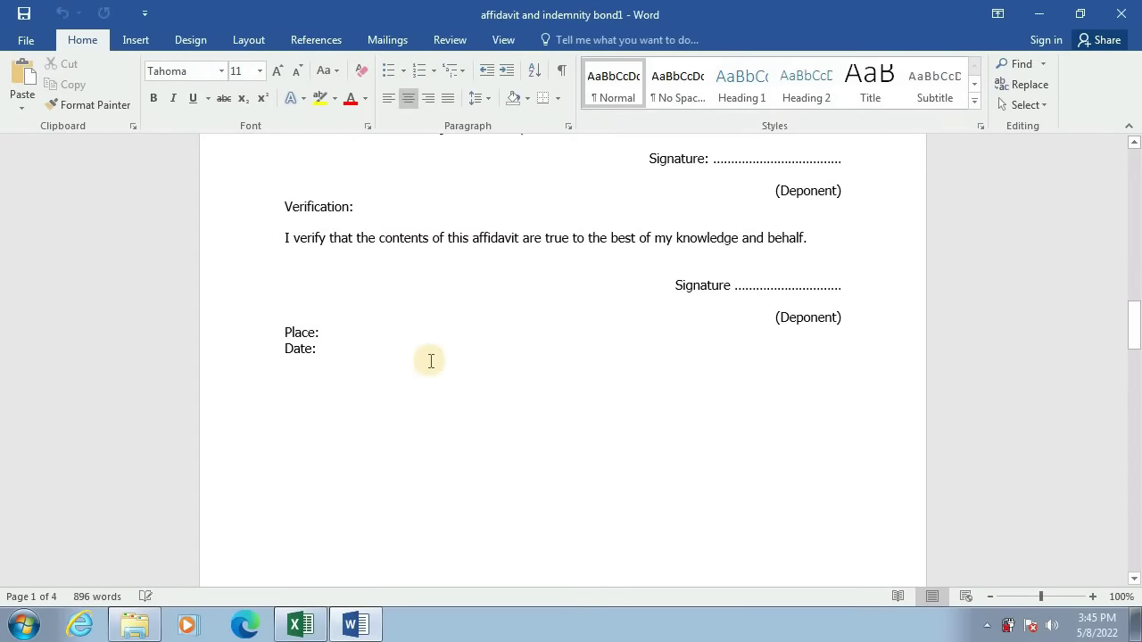
pyautogui.scroll(-15, 431, 361)
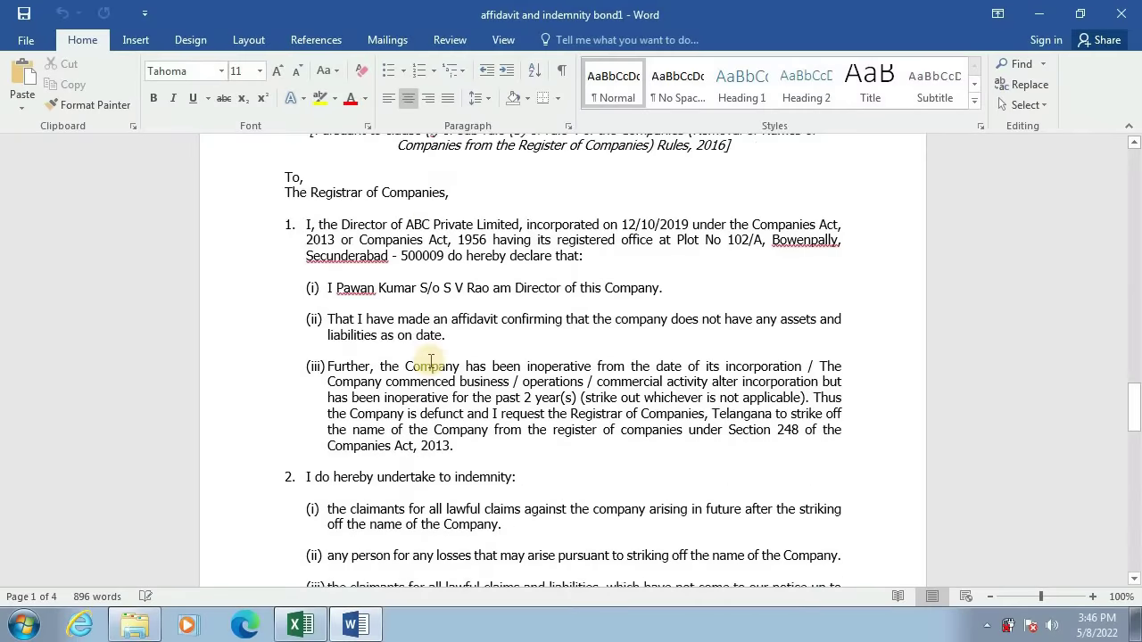
pyautogui.scroll(-4, 431, 361)
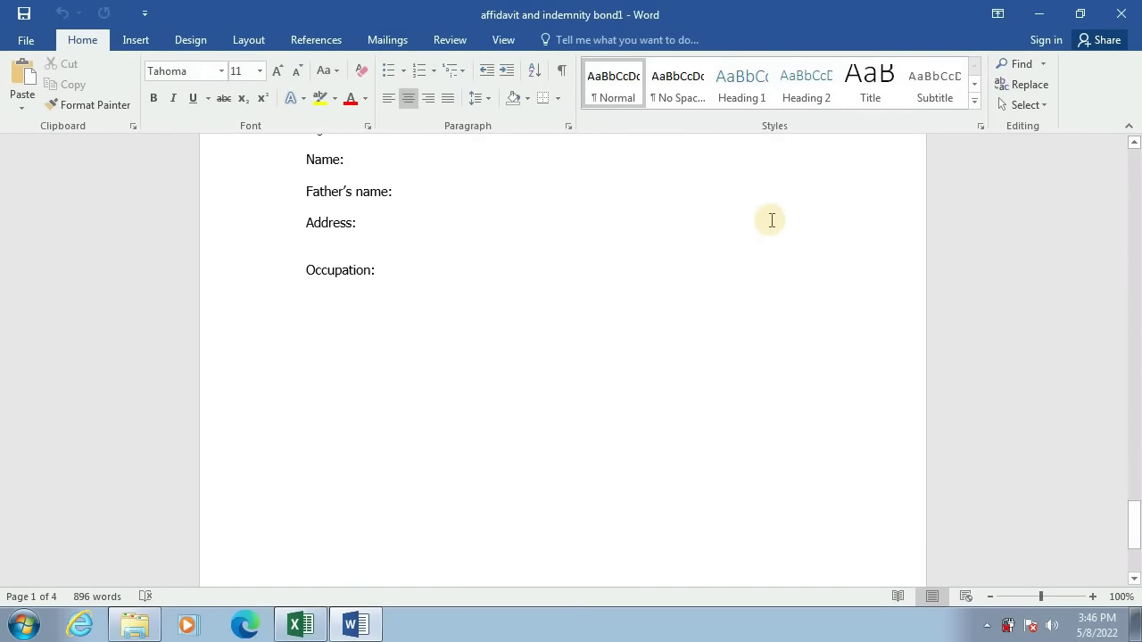
# Close the affidavit document and move via the Index to Sheet3, the shareholders' consent generator
pyautogui.hotkey('alt', 'F4')
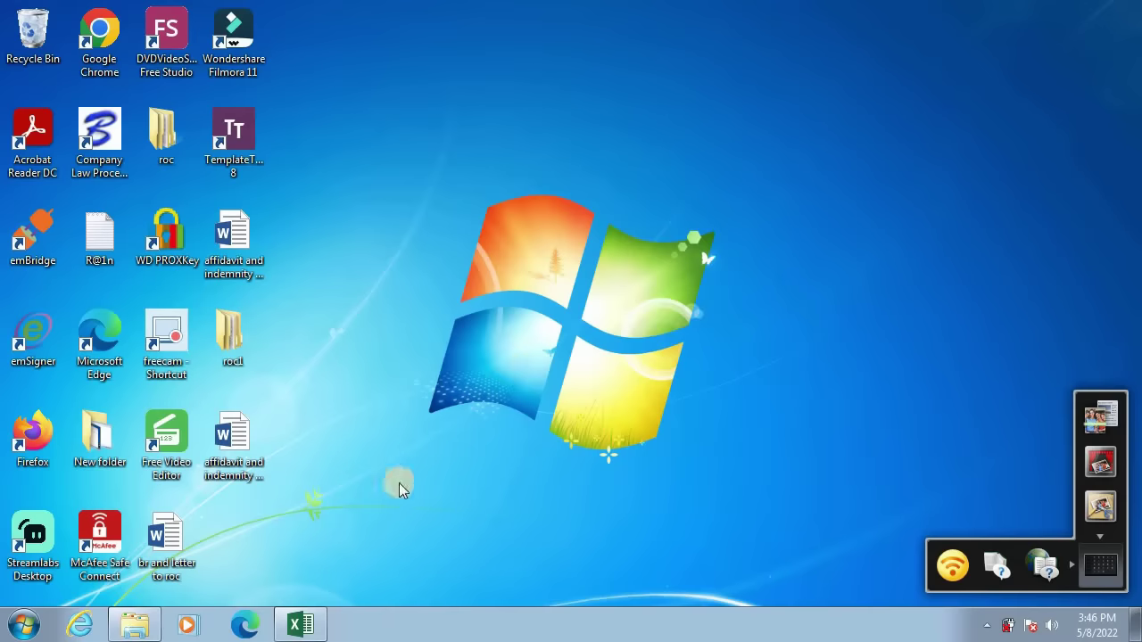
pyautogui.click(303, 628)
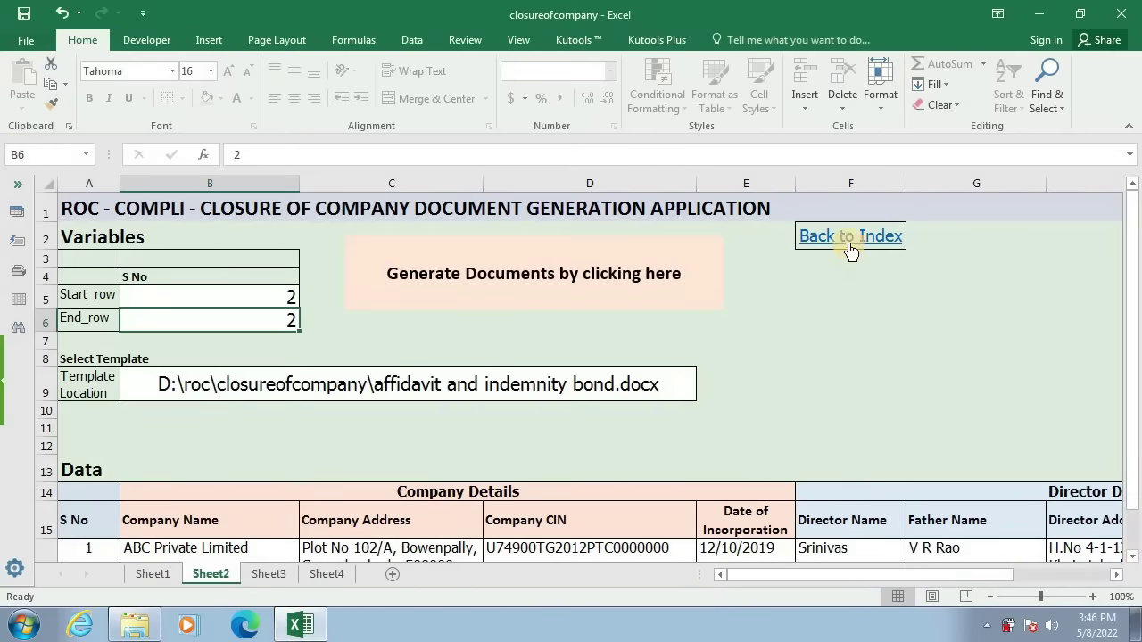
pyautogui.click(850, 236)
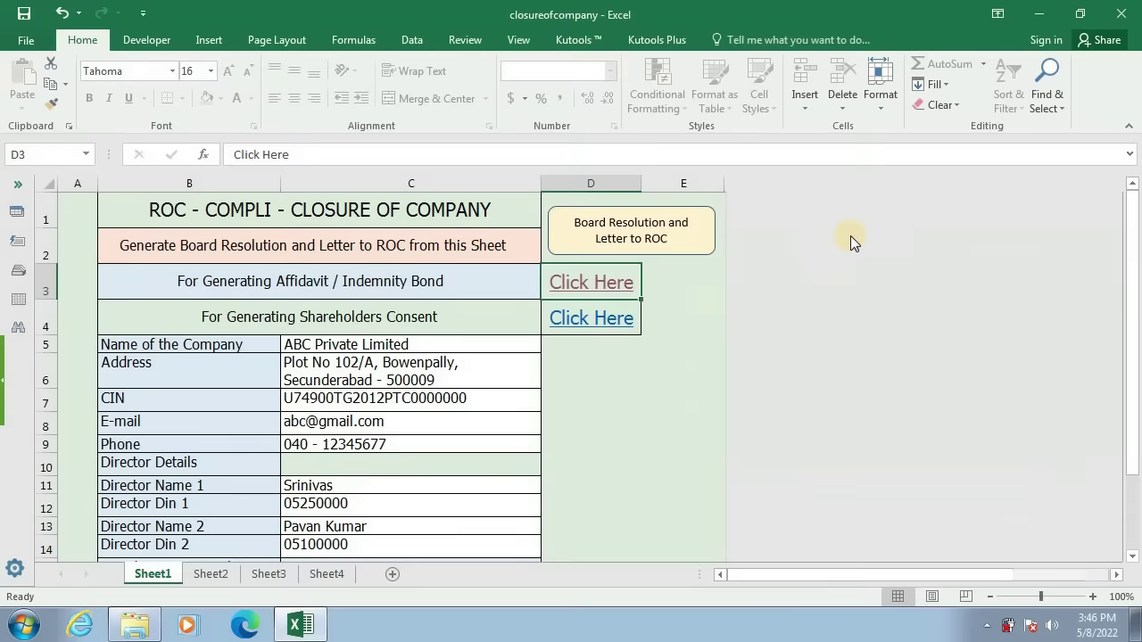
pyautogui.click(579, 319)
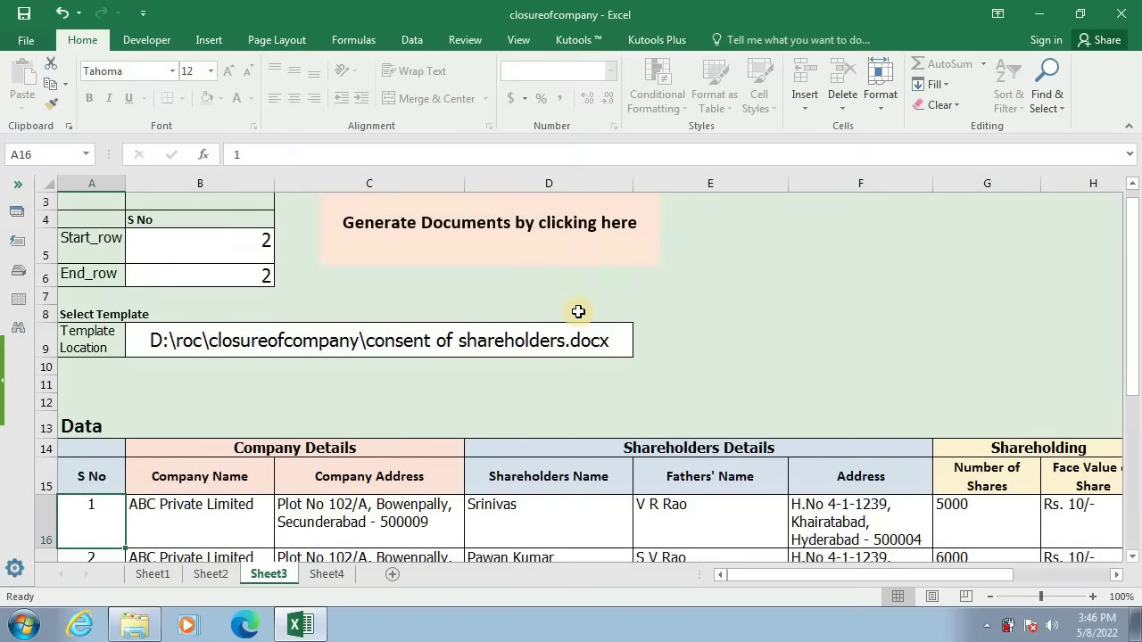